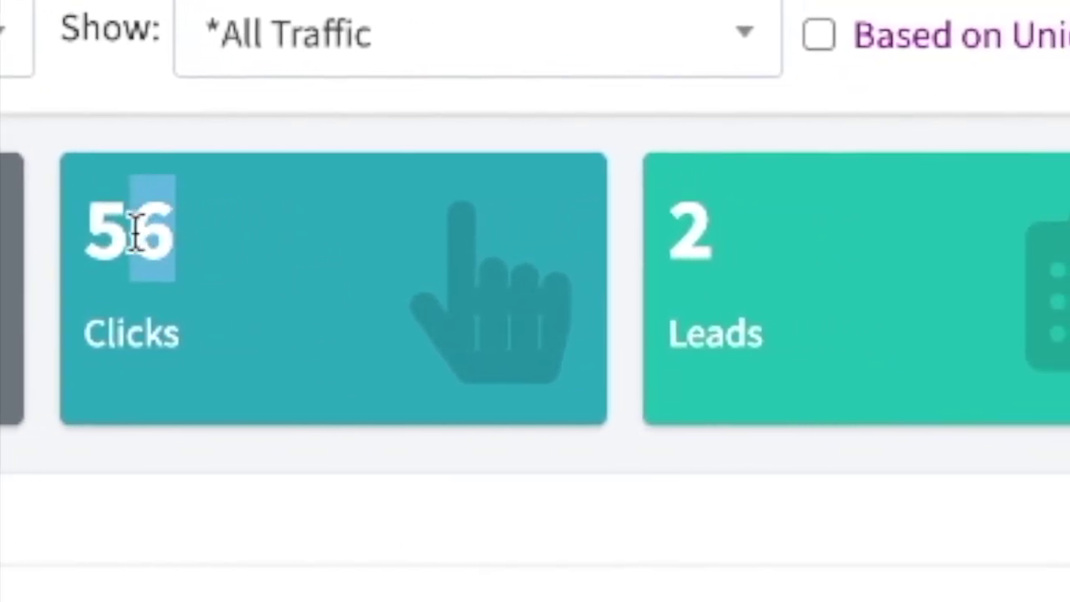
# Step: Highlight the 2 Leads and $48.42 Revenue figures on the CPAGrip earnings overview
pyautogui.doubleClick(297, 255)
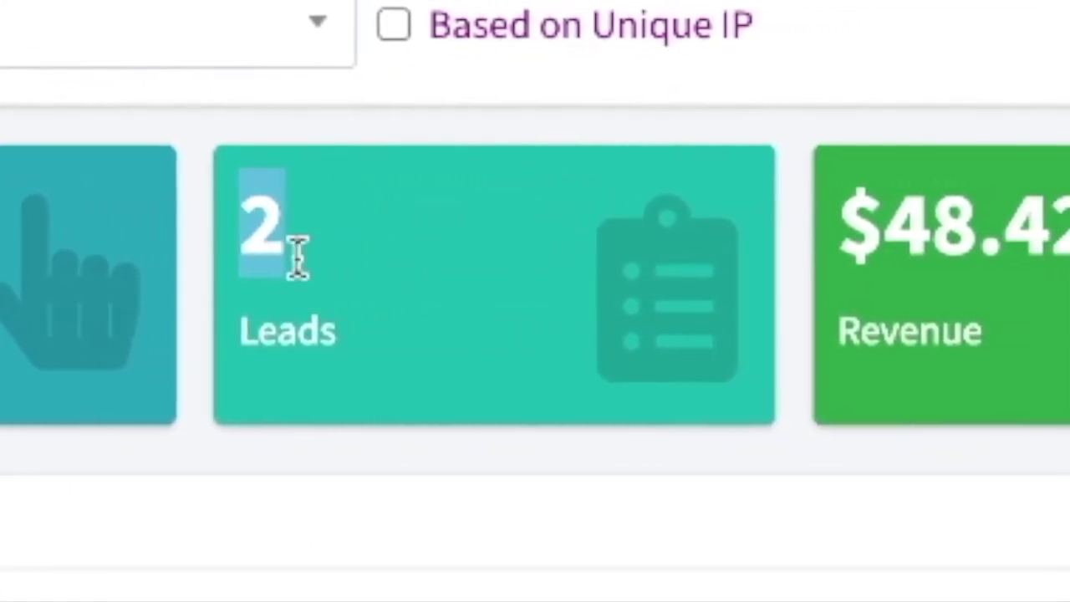
pyautogui.moveTo(975, 239); pyautogui.dragTo(413, 225)
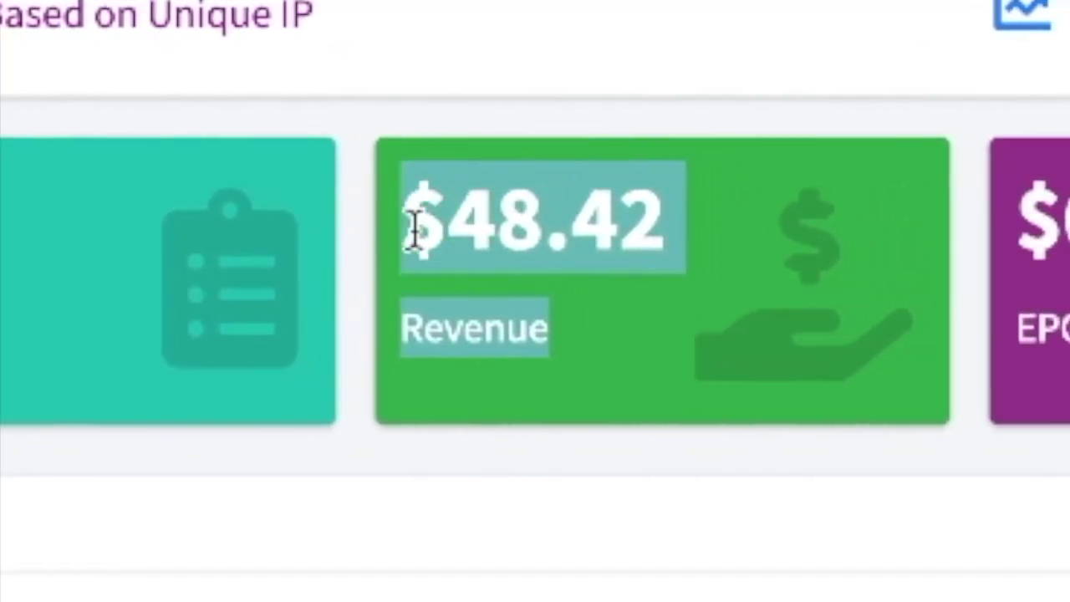
pyautogui.click(539, 383)
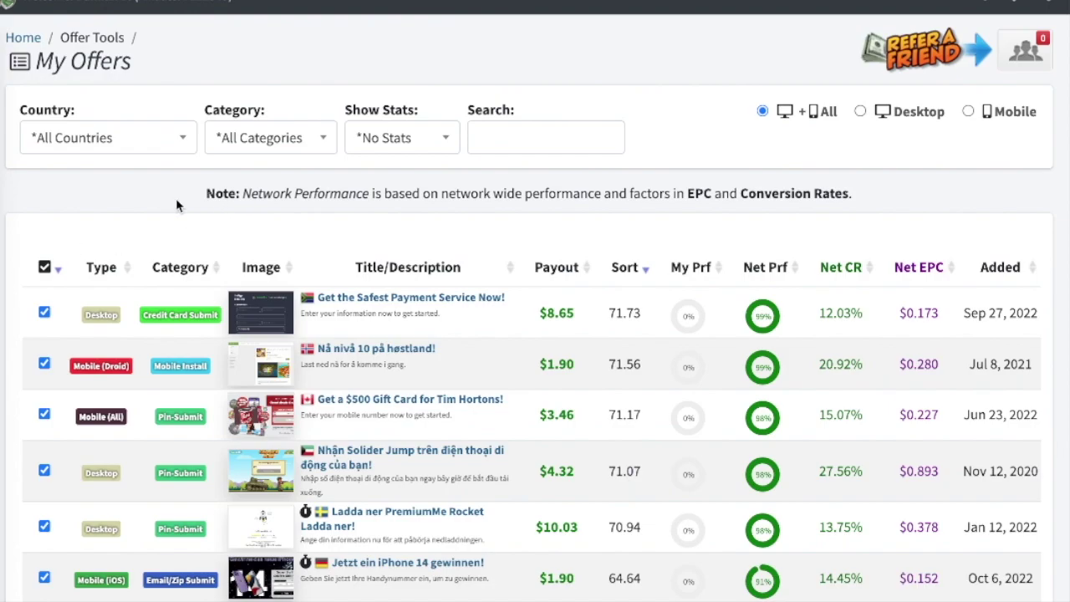
# Step: Browse the My Offers table, keeping the Country filter on All Countries
pyautogui.scroll(-1, 425, 215)
pyautogui.scroll(-2, 426, 217)
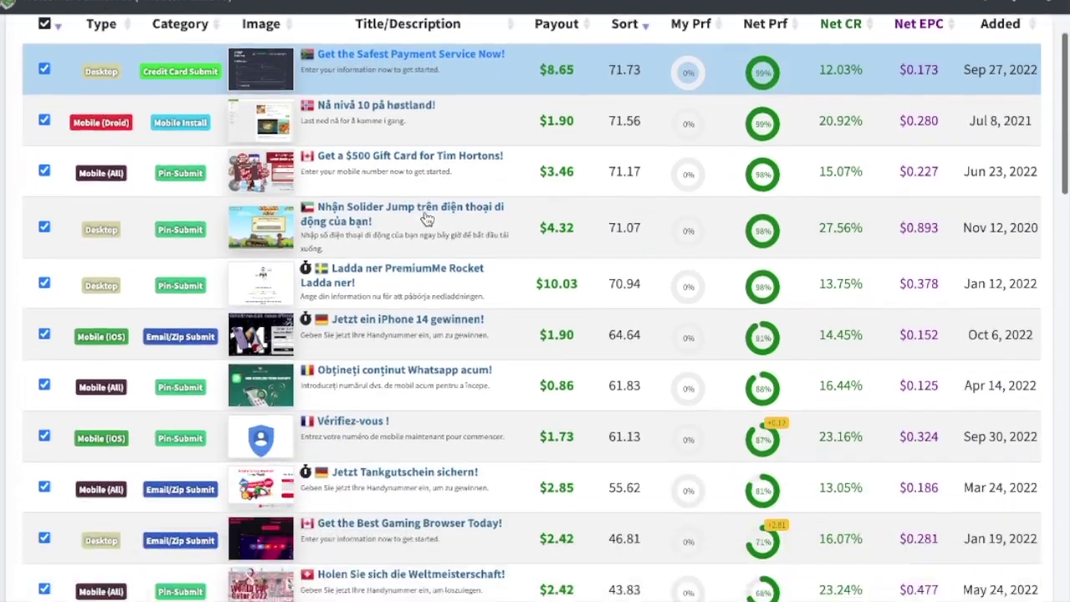
pyautogui.scroll(-2, 426, 218)
pyautogui.scroll(-2, 426, 217)
pyautogui.scroll(-2, 426, 217)
pyautogui.scroll(-3, 426, 217)
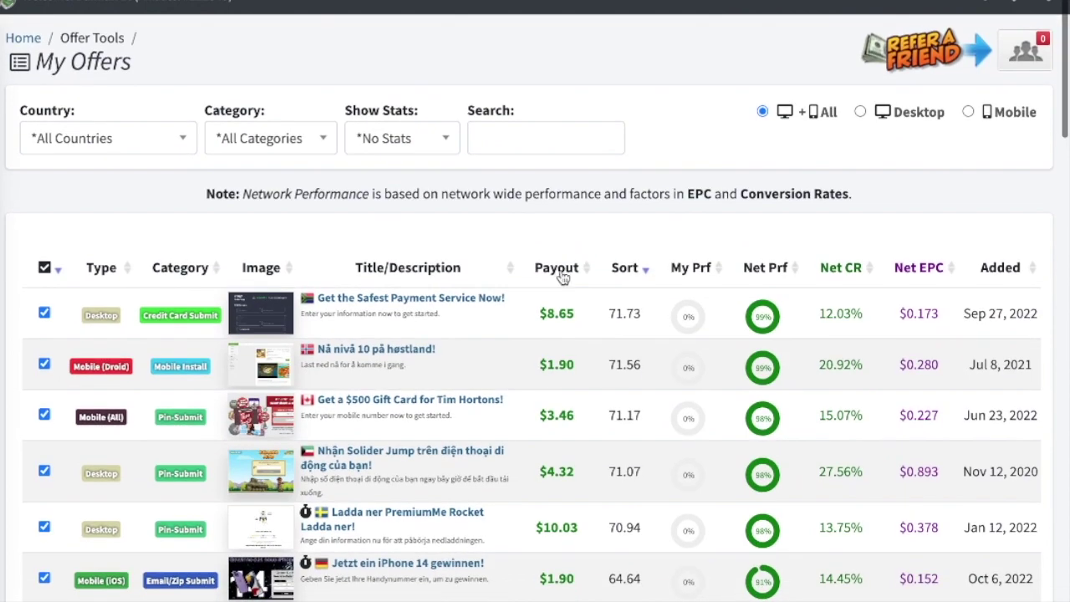
pyautogui.scroll(-1, 564, 276)
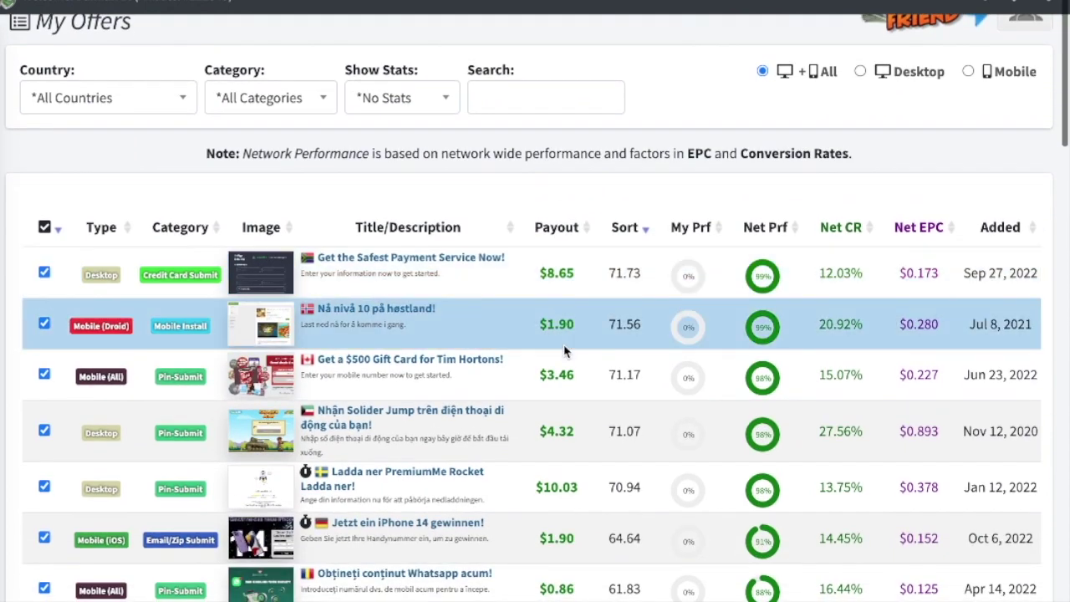
pyautogui.scroll(-1, 501, 284)
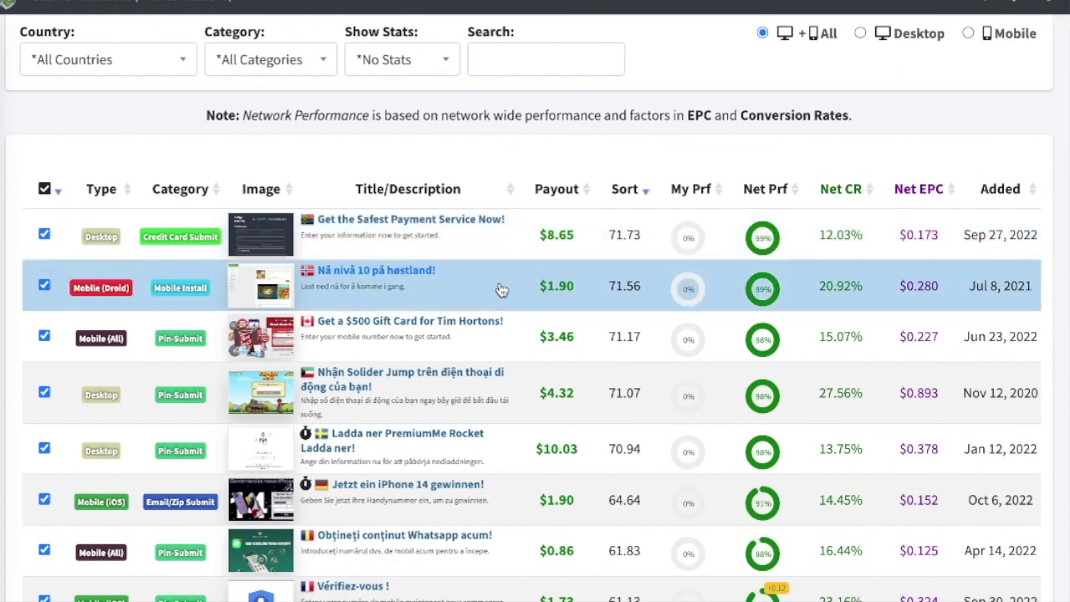
pyautogui.scroll(-4, 501, 289)
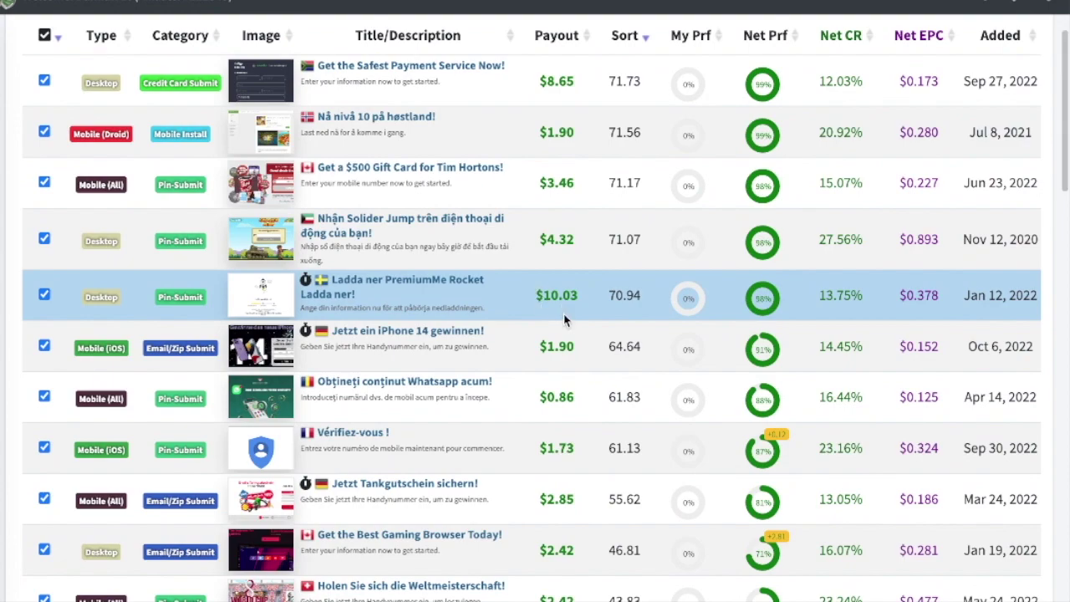
pyautogui.scroll(-2, 563, 318)
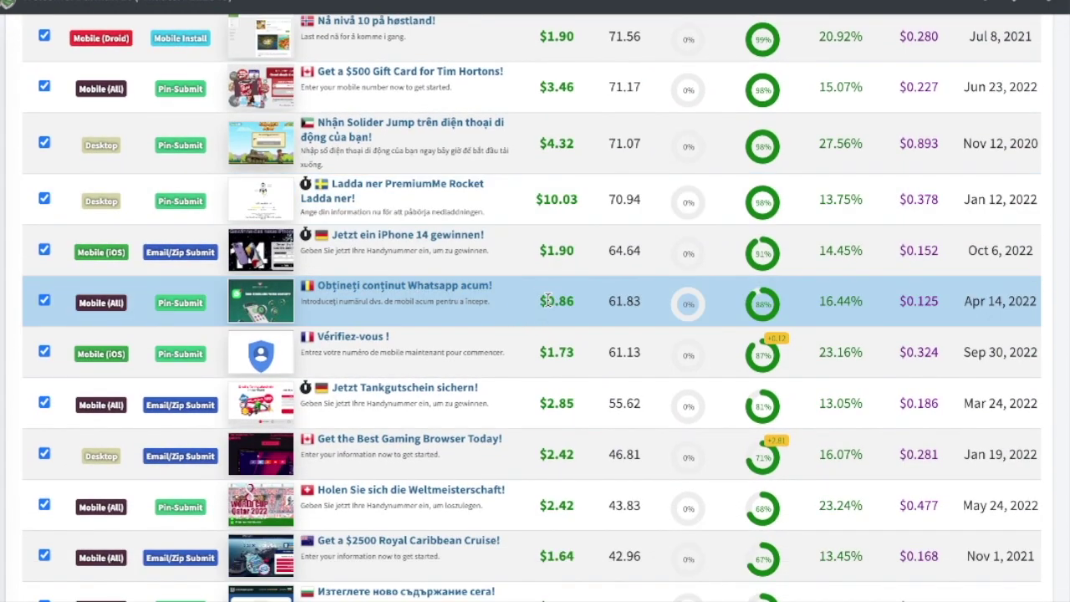
pyautogui.scroll(2, 548, 300)
pyautogui.scroll(6, 543, 284)
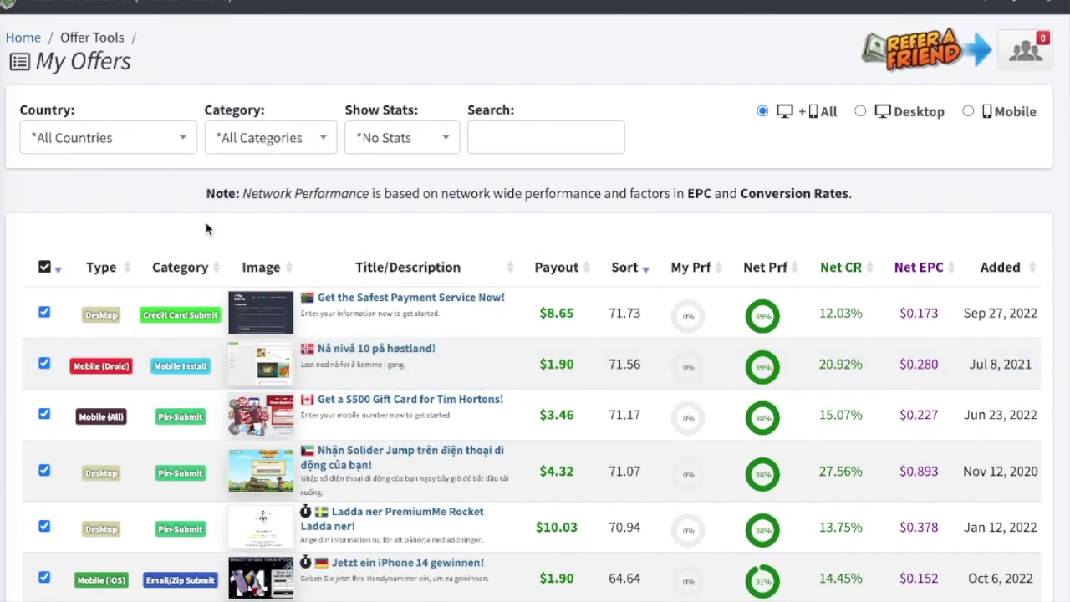
pyautogui.click(163, 144)
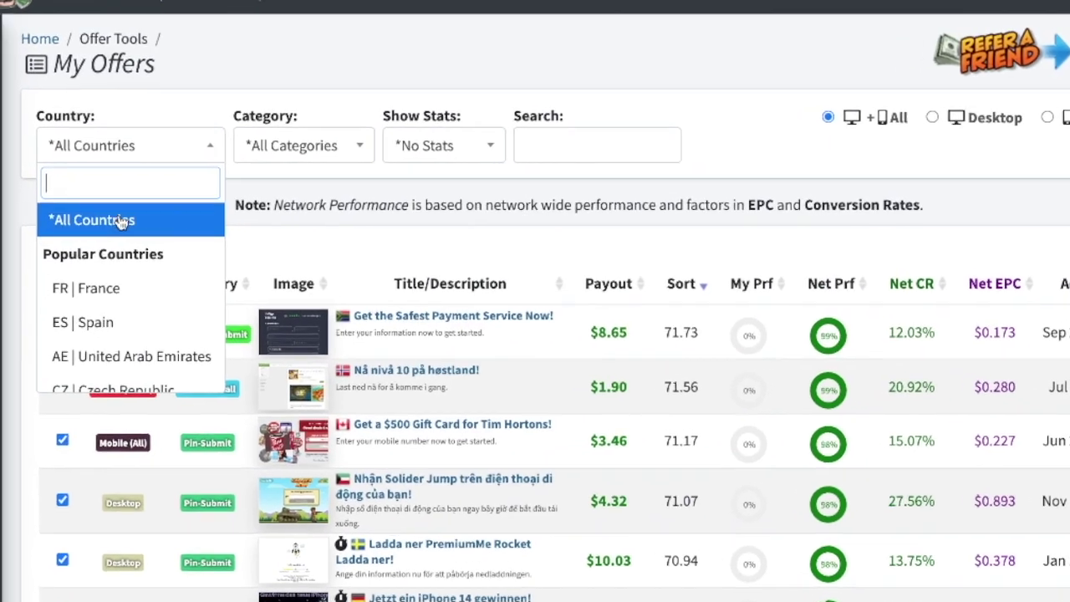
pyautogui.click(117, 218)
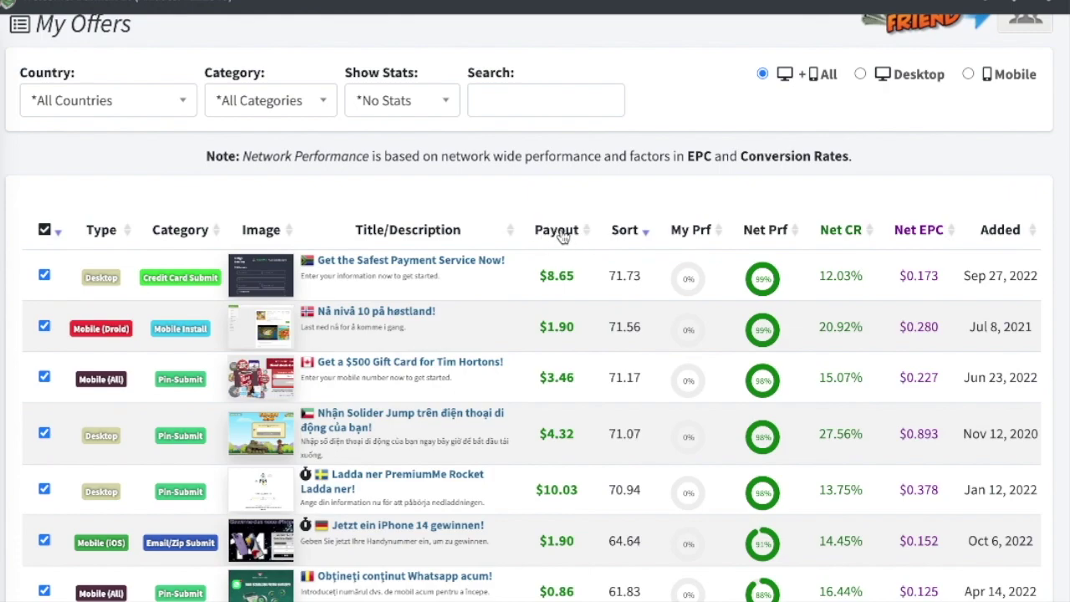
# Step: Sort offers by payout descending and highlight the top $24.21 payout
pyautogui.click(575, 232)
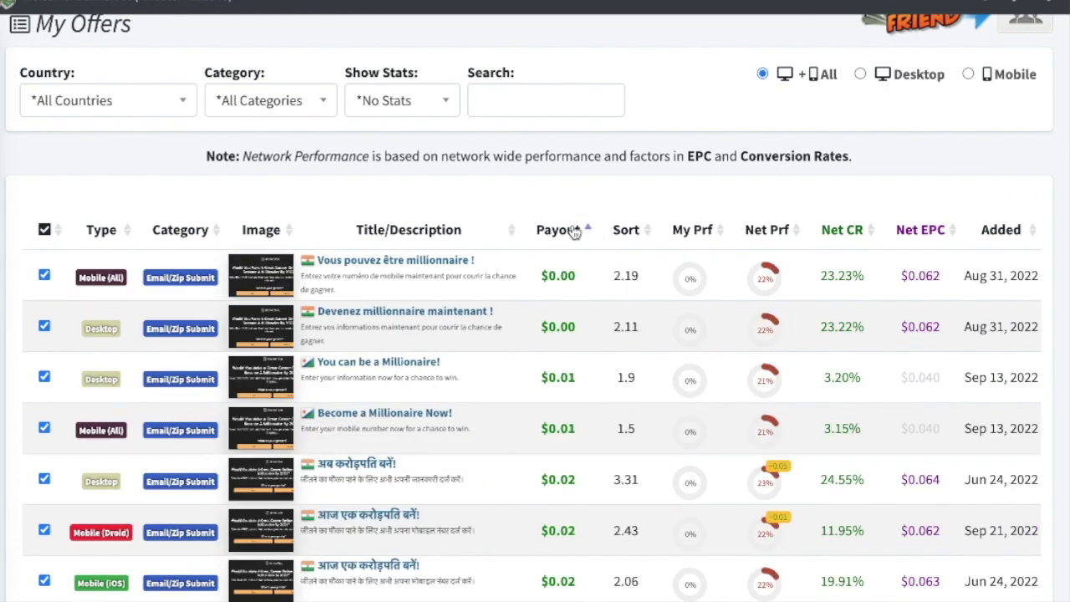
pyautogui.click(575, 233)
pyautogui.scroll(-1, 541, 306)
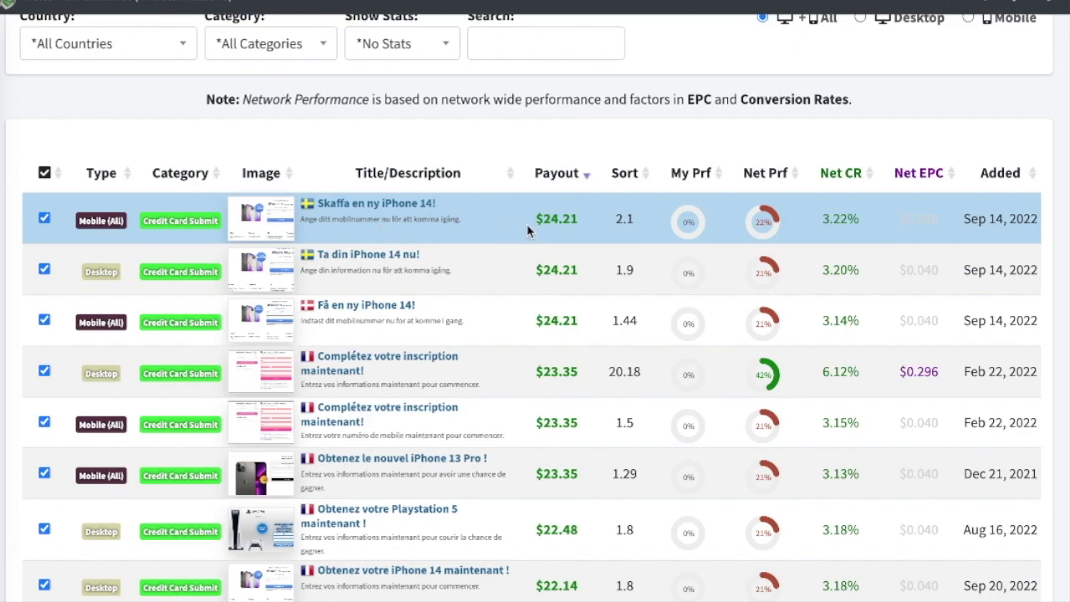
pyautogui.moveTo(589, 214); pyautogui.dragTo(533, 219)
pyautogui.click(518, 219)
# Step: Review the 'Skaffa en ny iPhone 14!' offer (Sweden, Credit Card Submit, $24.21) and copy its tracking link
pyautogui.click(409, 206)
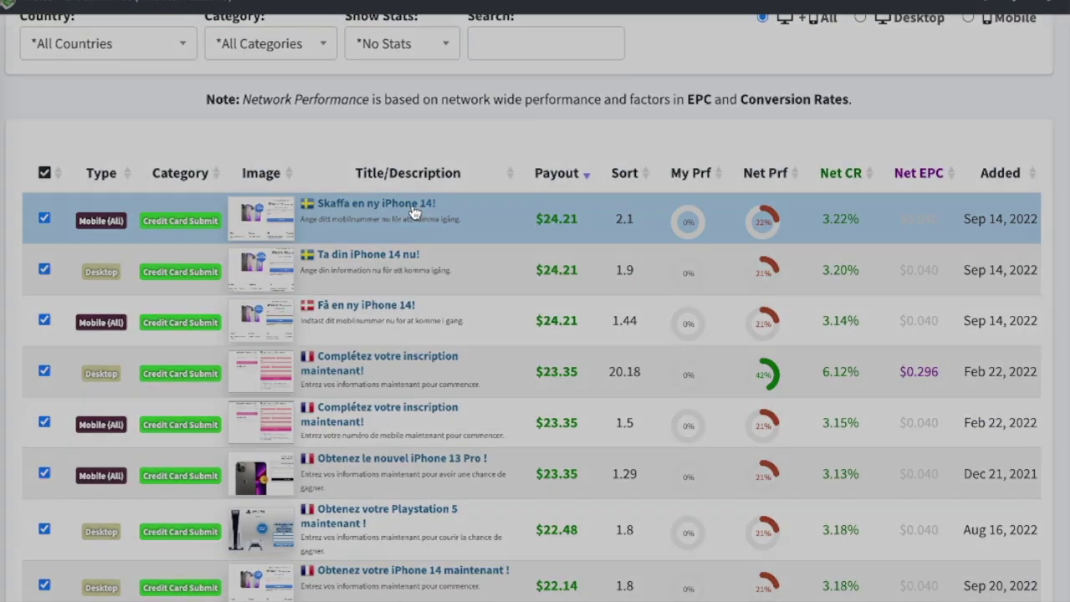
pyautogui.moveTo(283, 187); pyautogui.dragTo(119, 178)
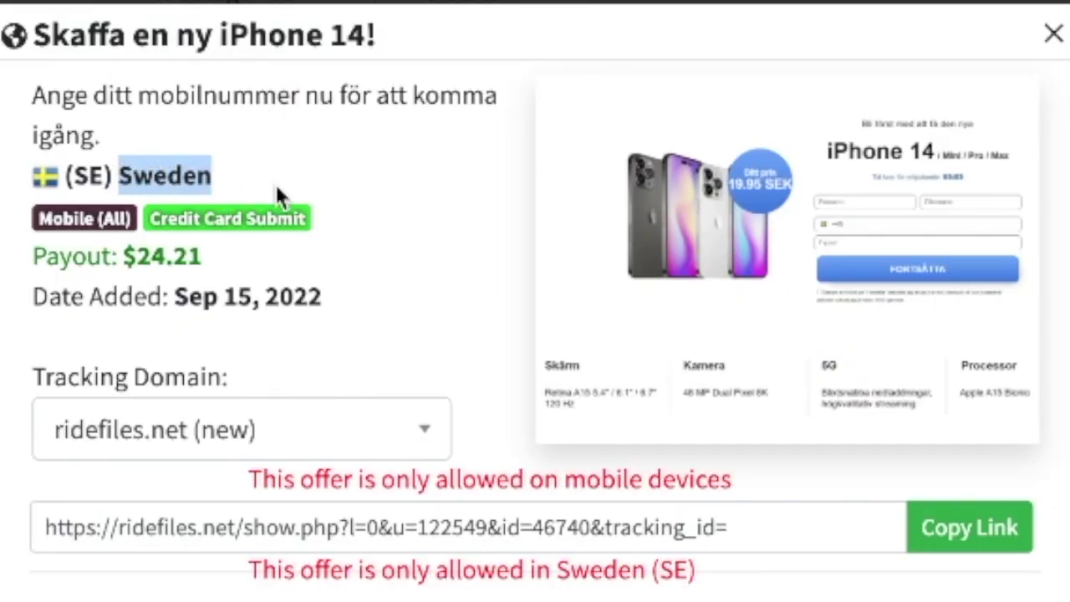
pyautogui.click(325, 191)
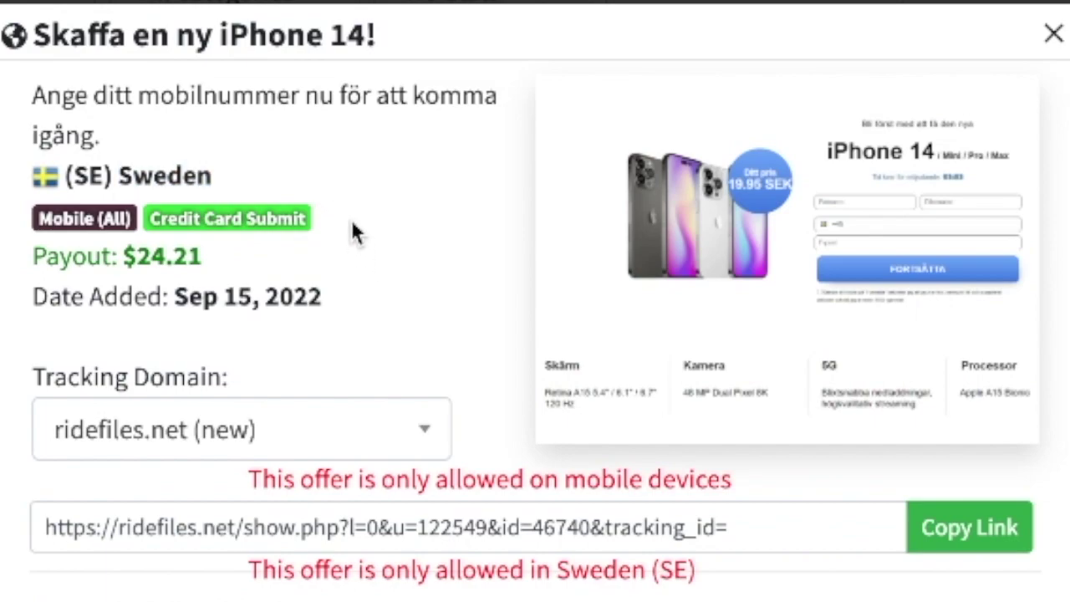
pyautogui.moveTo(305, 216); pyautogui.dragTo(149, 203)
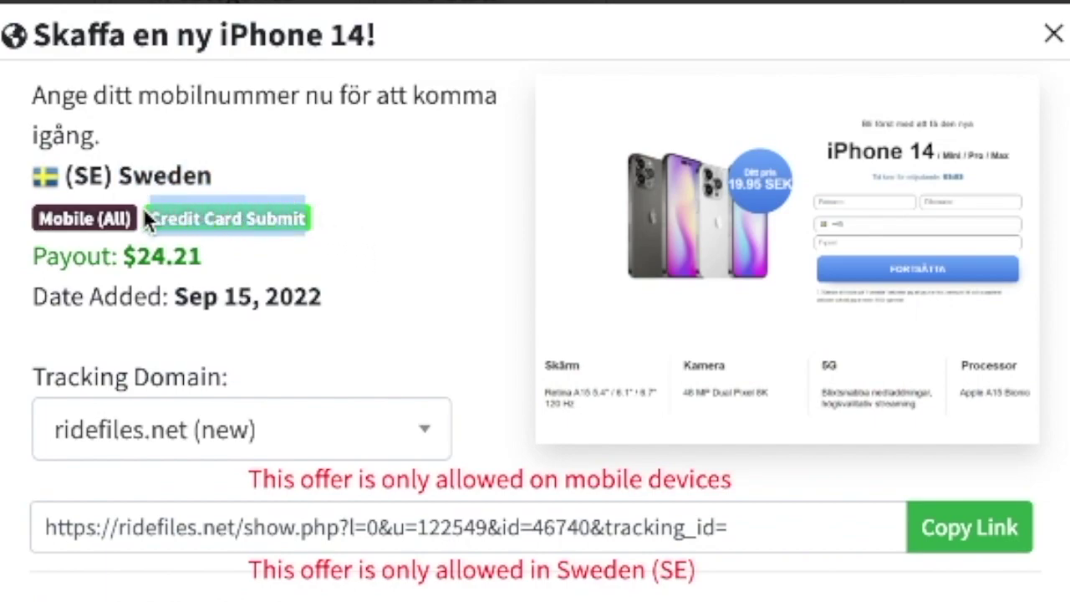
pyautogui.click(443, 221)
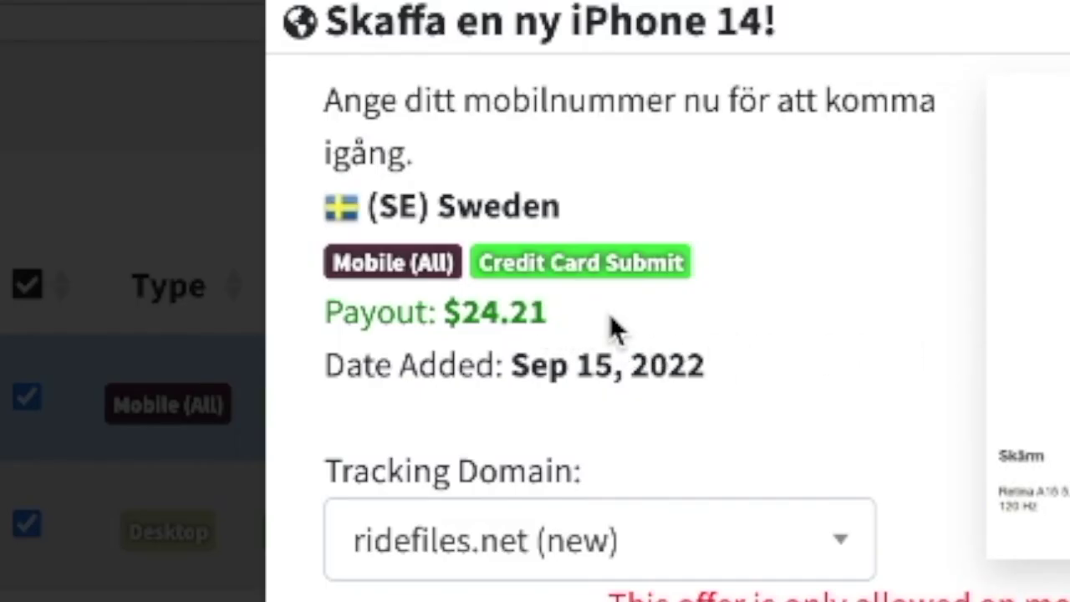
pyautogui.moveTo(615, 329); pyautogui.dragTo(443, 311)
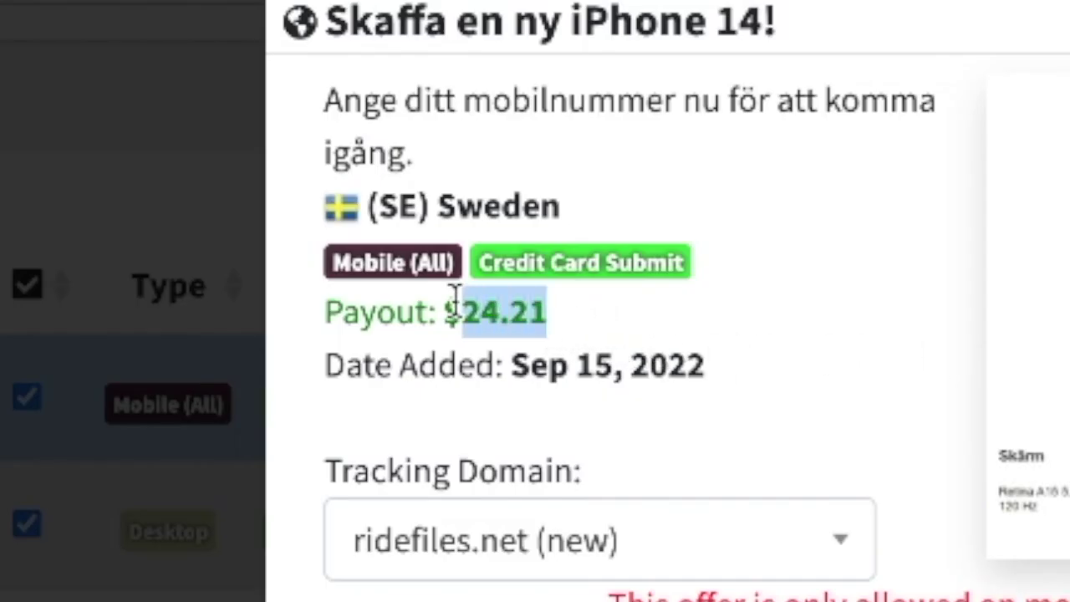
pyautogui.click(875, 322)
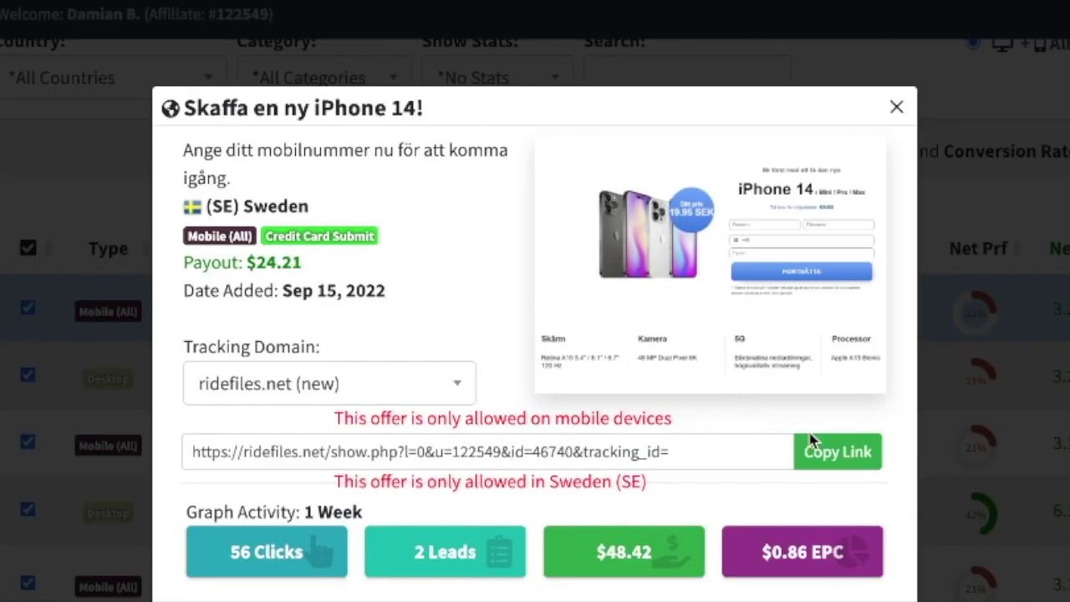
pyautogui.click(815, 450)
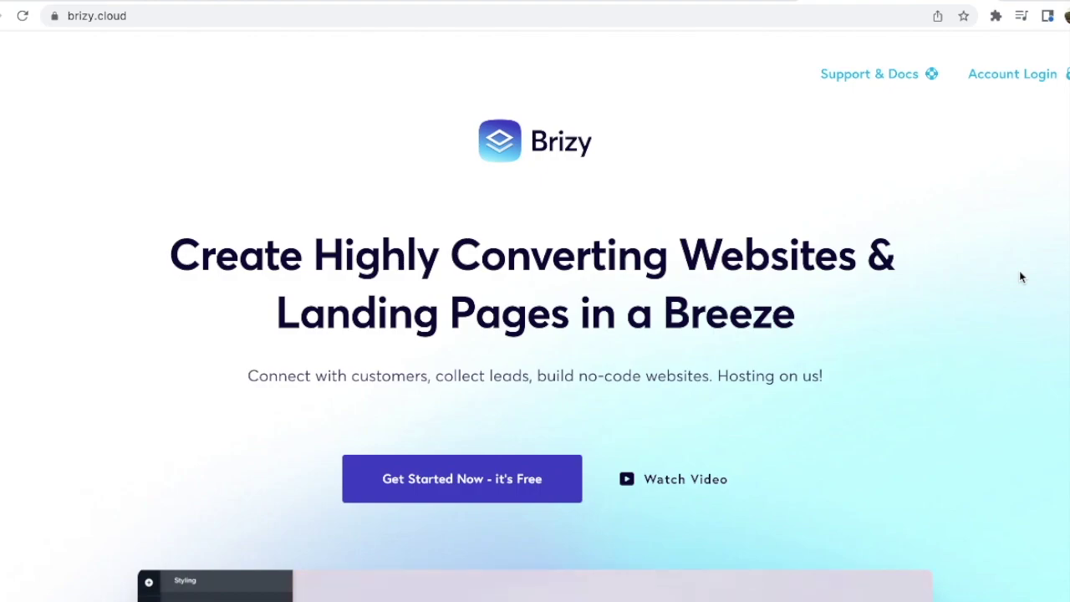
# Step: Start a new Website & Landing Page project from the Brizy projects dashboard
pyautogui.scroll(-4, 1020, 277)
pyautogui.scroll(1, 1020, 277)
pyautogui.scroll(-6, 1020, 276)
pyautogui.scroll(-4, 1020, 277)
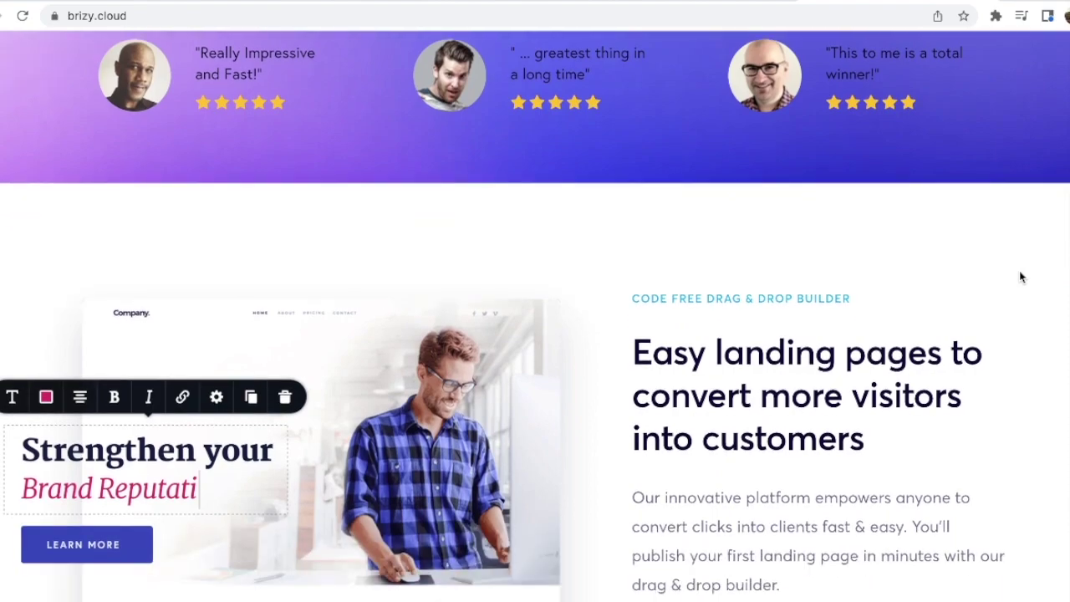
pyautogui.scroll(10, 1020, 277)
pyautogui.scroll(3, 1020, 277)
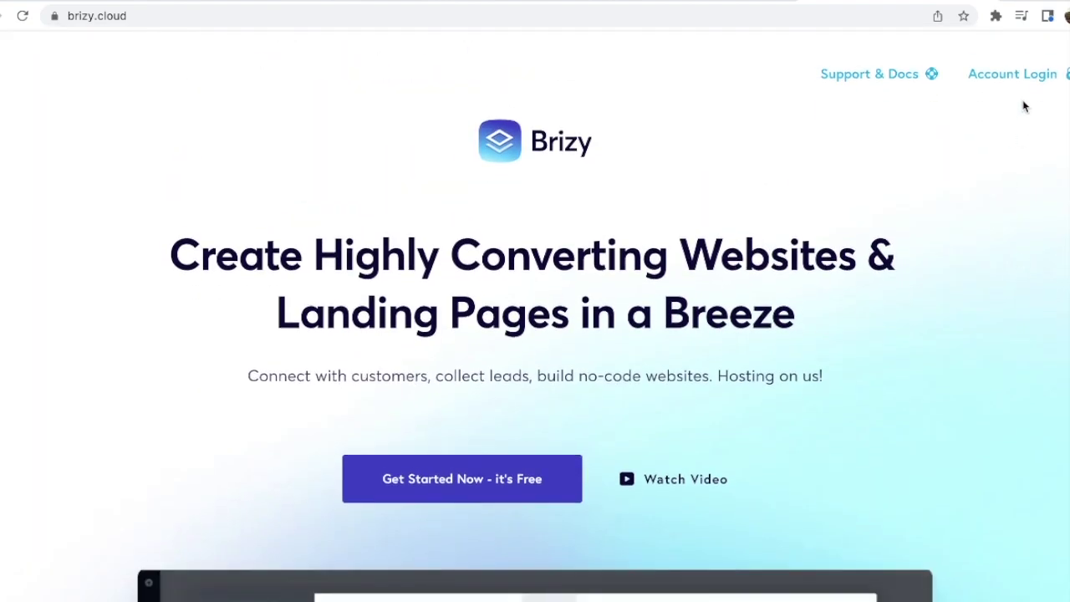
pyautogui.click(1014, 76)
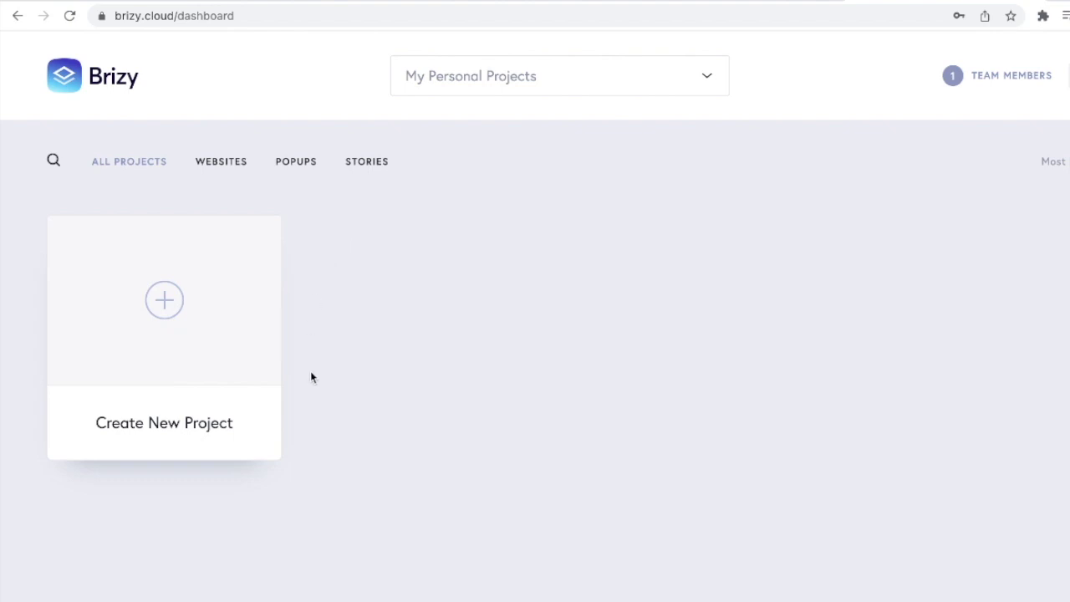
pyautogui.click(179, 410)
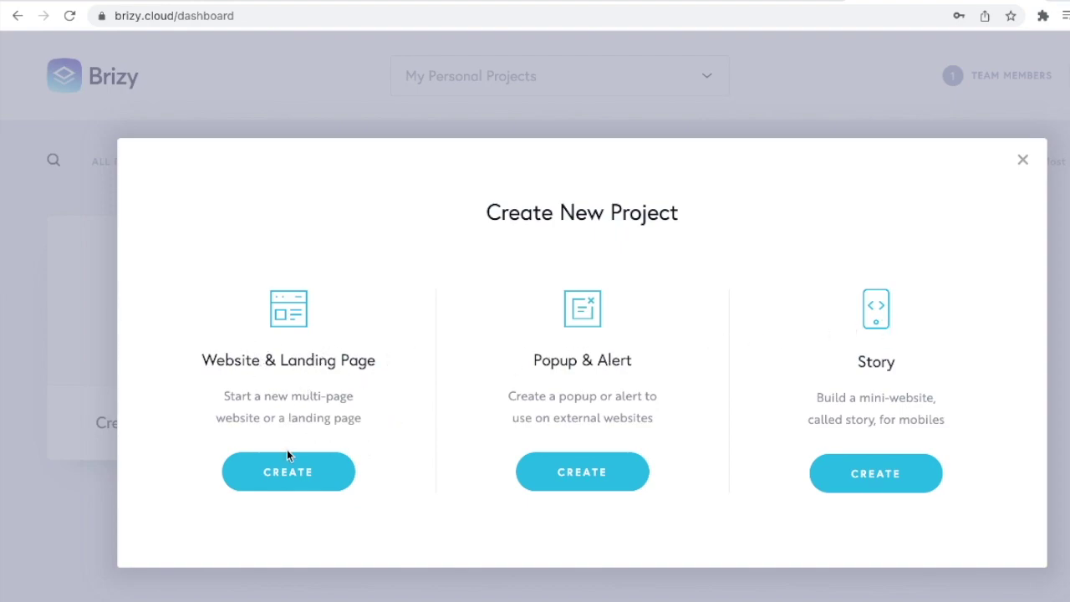
pyautogui.click(287, 473)
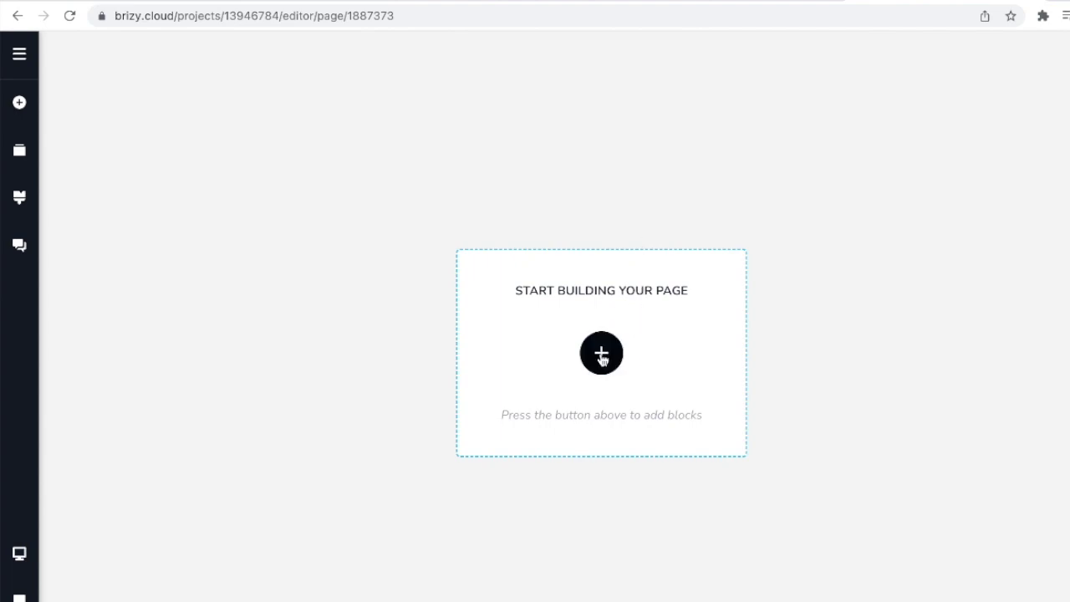
# Step: Insert the 'Download the mobile app' newsletter block from the Blocks library
pyautogui.click(602, 355)
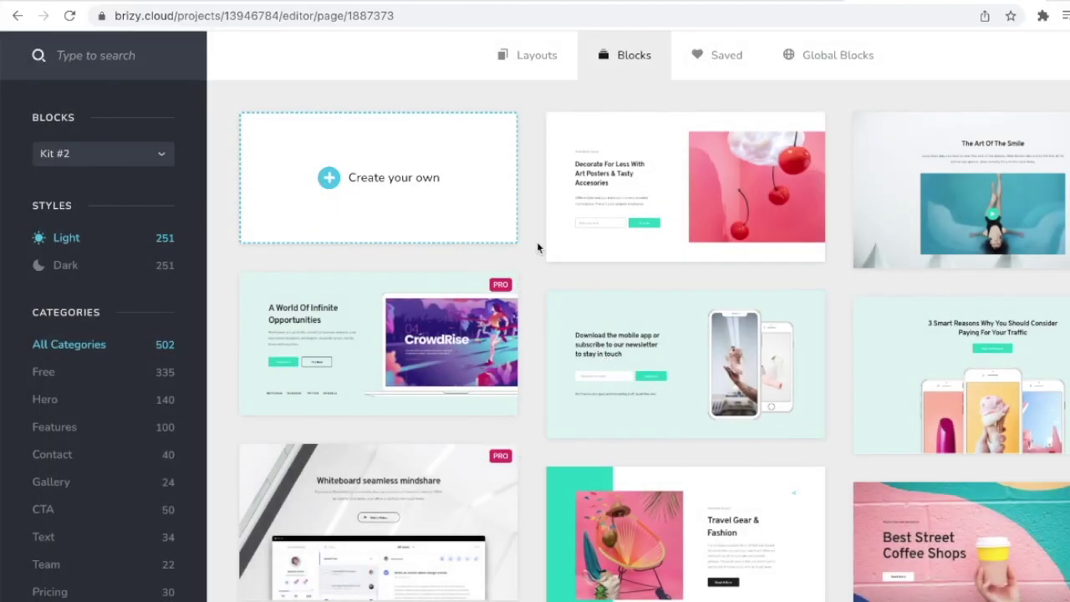
pyautogui.scroll(-1, 536, 242)
pyautogui.scroll(-3, 537, 242)
pyautogui.scroll(-2, 537, 242)
pyautogui.scroll(-3, 537, 242)
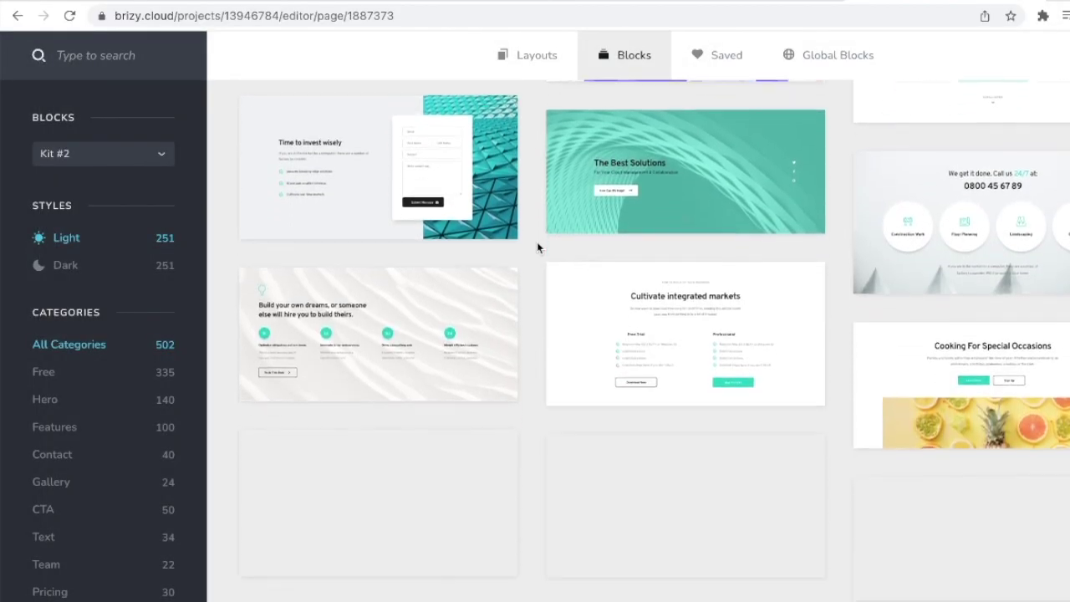
pyautogui.scroll(-3, 536, 242)
pyautogui.scroll(-2, 537, 242)
pyautogui.scroll(-1, 536, 241)
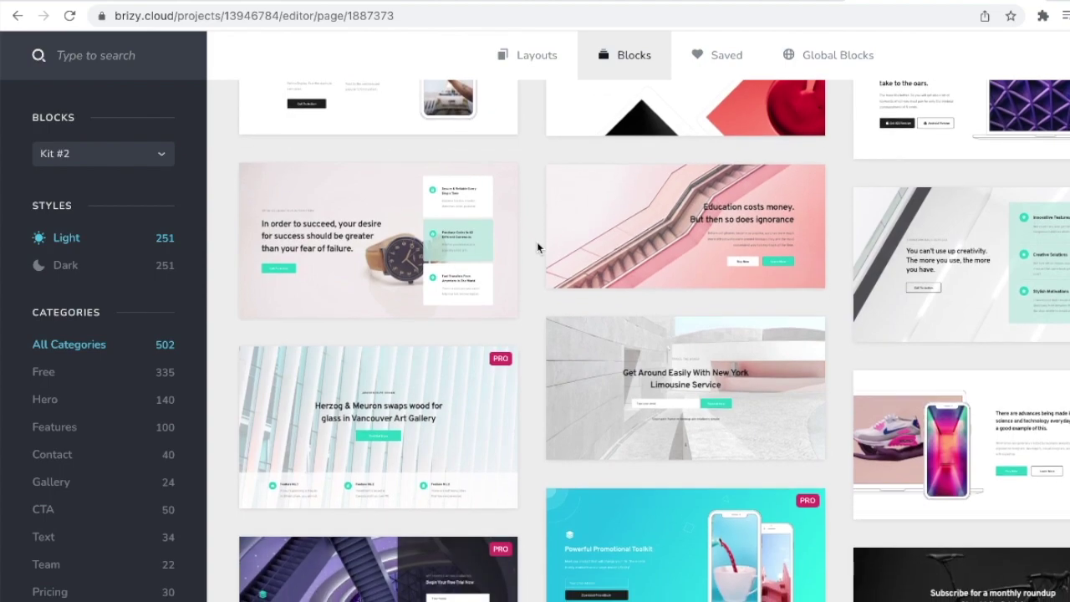
pyautogui.scroll(-1, 536, 241)
pyautogui.scroll(-3, 537, 241)
pyautogui.scroll(-2, 537, 242)
pyautogui.scroll(-2, 537, 241)
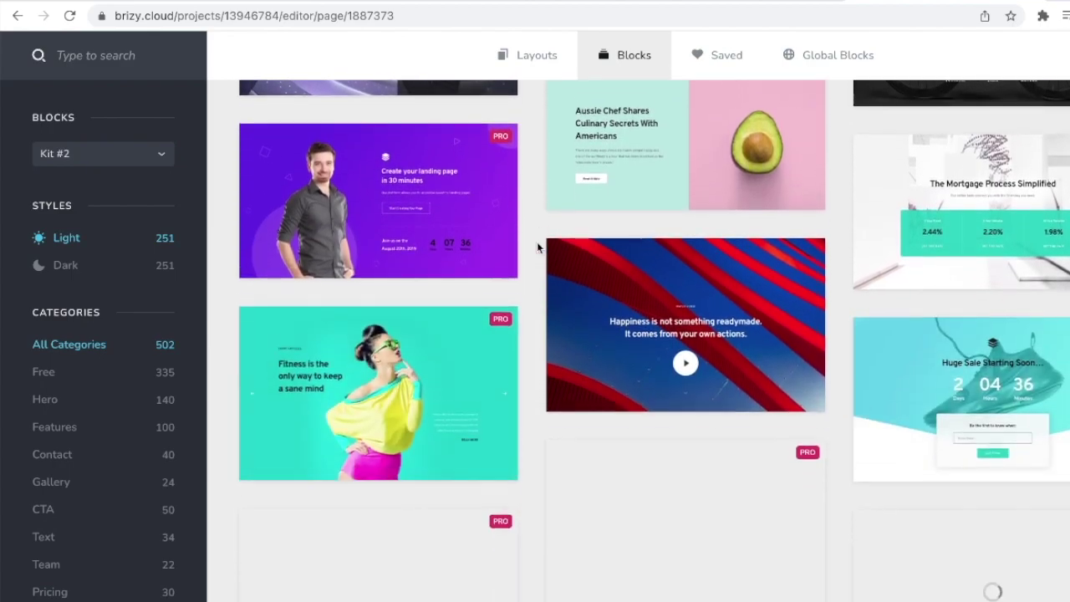
pyautogui.scroll(-1, 537, 242)
pyautogui.scroll(-2, 536, 241)
pyautogui.scroll(-3, 537, 241)
pyautogui.scroll(-3, 536, 242)
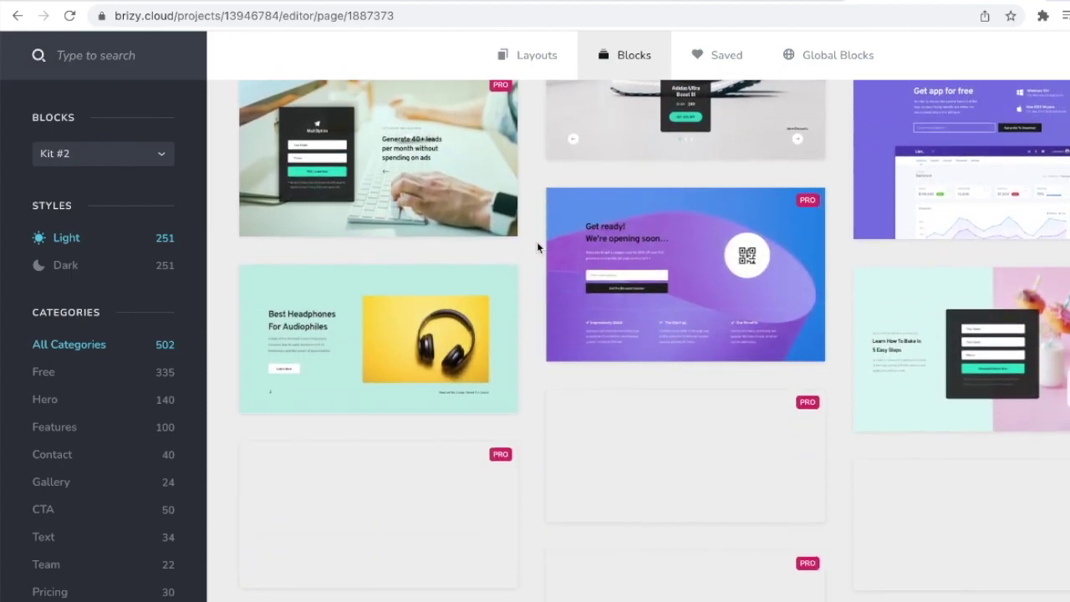
pyautogui.scroll(5, 537, 242)
pyautogui.scroll(3, 537, 242)
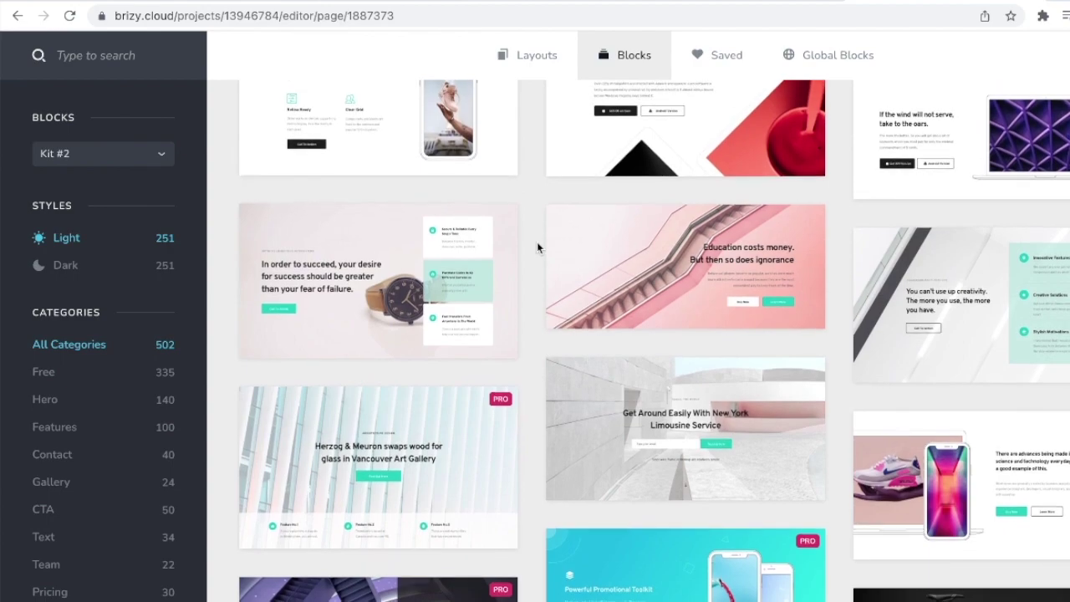
pyautogui.scroll(10, 537, 241)
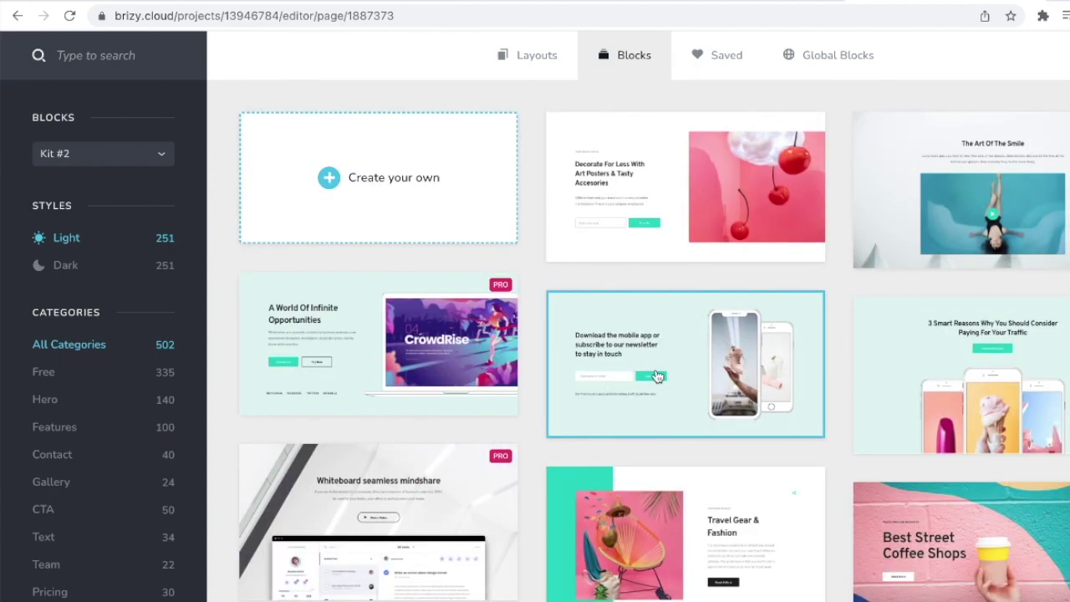
pyautogui.click(657, 376)
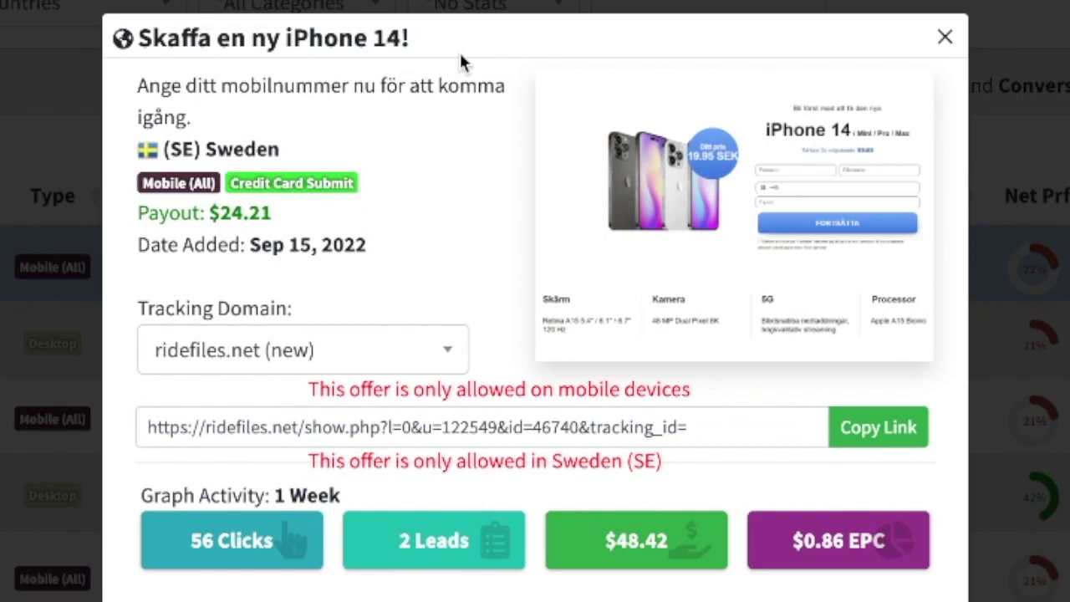
# Step: Copy the offer title 'Skaffa en ny iPhone 14!' and search for Google Translate
pyautogui.moveTo(411, 38); pyautogui.dragTo(143, 40)
pyautogui.hotkey('ctrl', 'c')
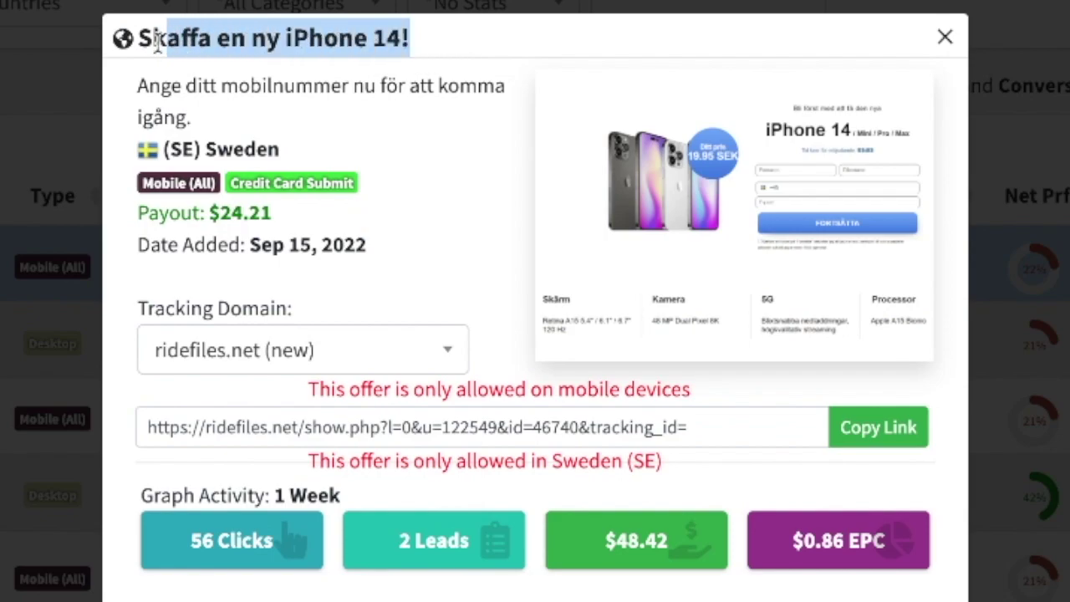
pyautogui.rightClick(143, 40)
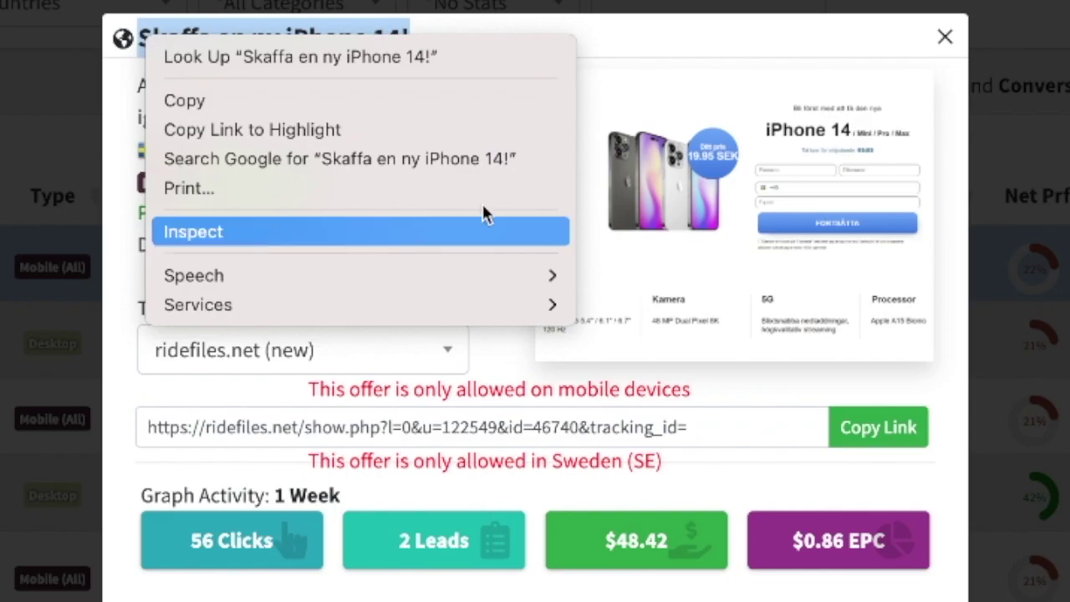
pyautogui.click(482, 227)
pyautogui.write('g')
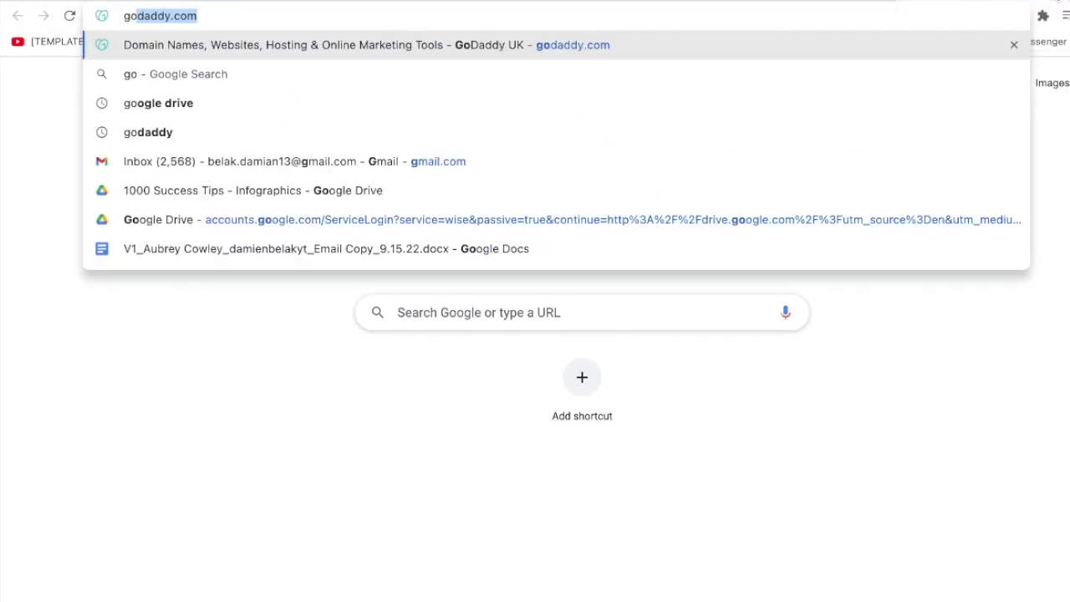
pyautogui.write('ogle tran')
pyautogui.press('Return')
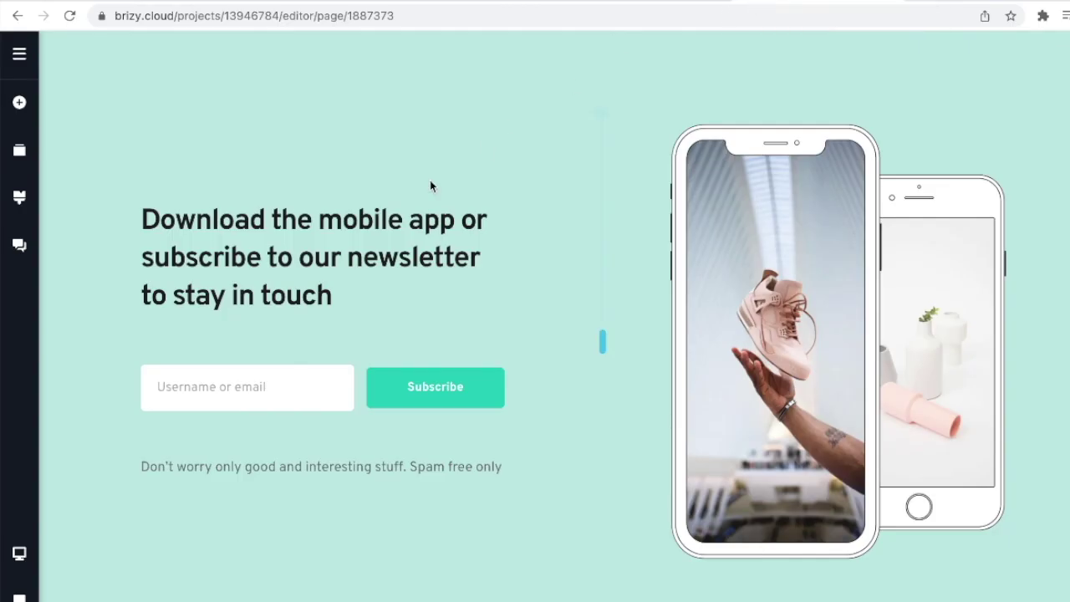
# Step: Replace the newsletter heading text with the pasted 'Skaffa en ny iPhone 14!' title
pyautogui.click(362, 236)
pyautogui.doubleClick(362, 236)
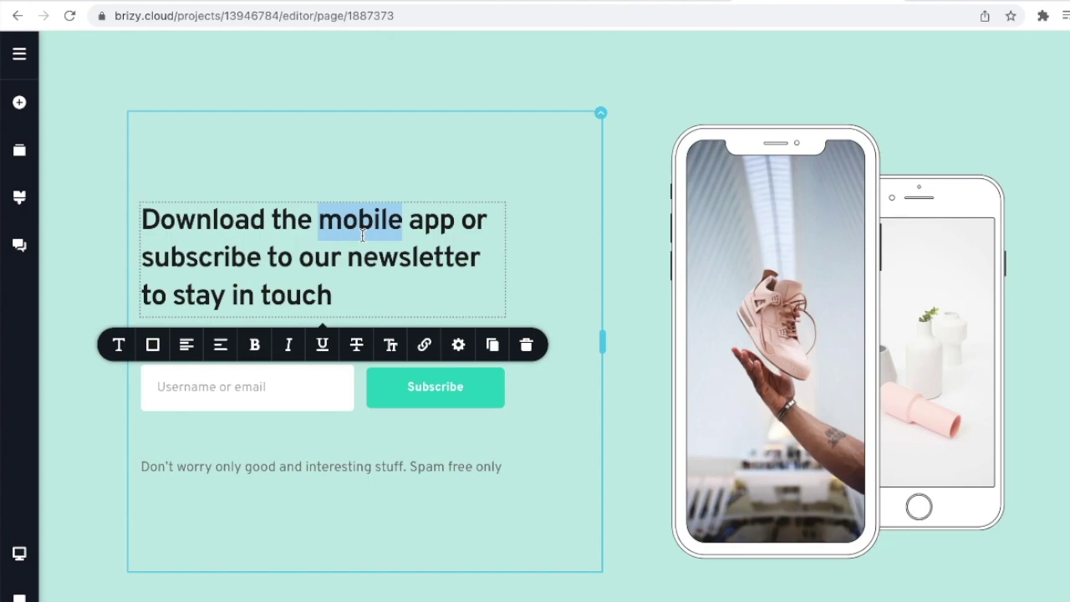
pyautogui.hotkey('ctrl', 'a')
pyautogui.hotkey('ctrl', 'v')
pyautogui.click(651, 174)
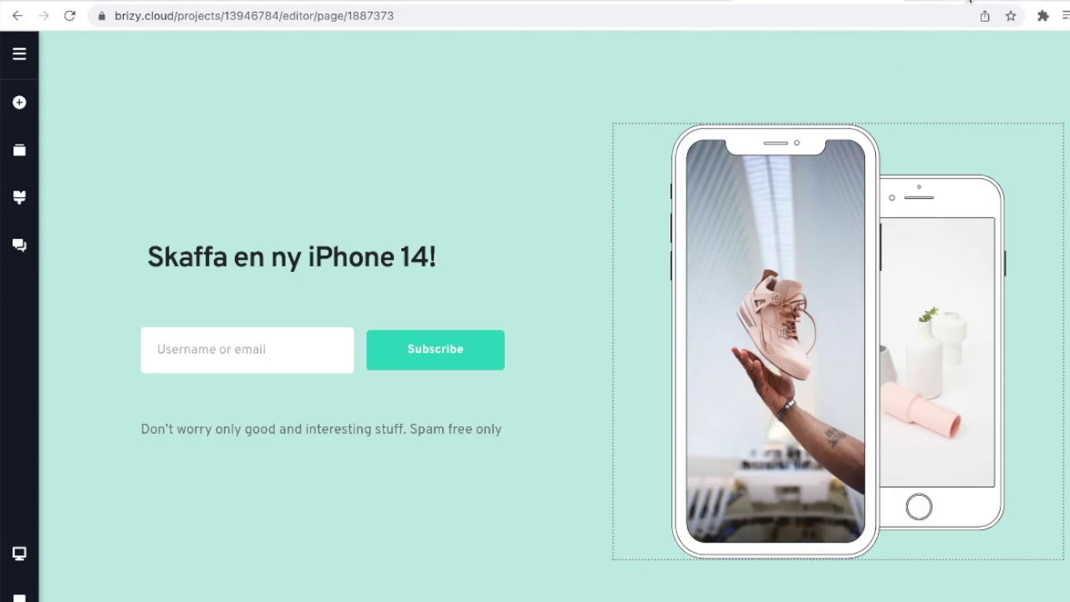
pyautogui.click(968, 3)
# Step: Save the black iPhone 14 Pro Max PNG from Google Images to the Desktop
pyautogui.moveTo(353, 67); pyautogui.dragTo(47, 58)
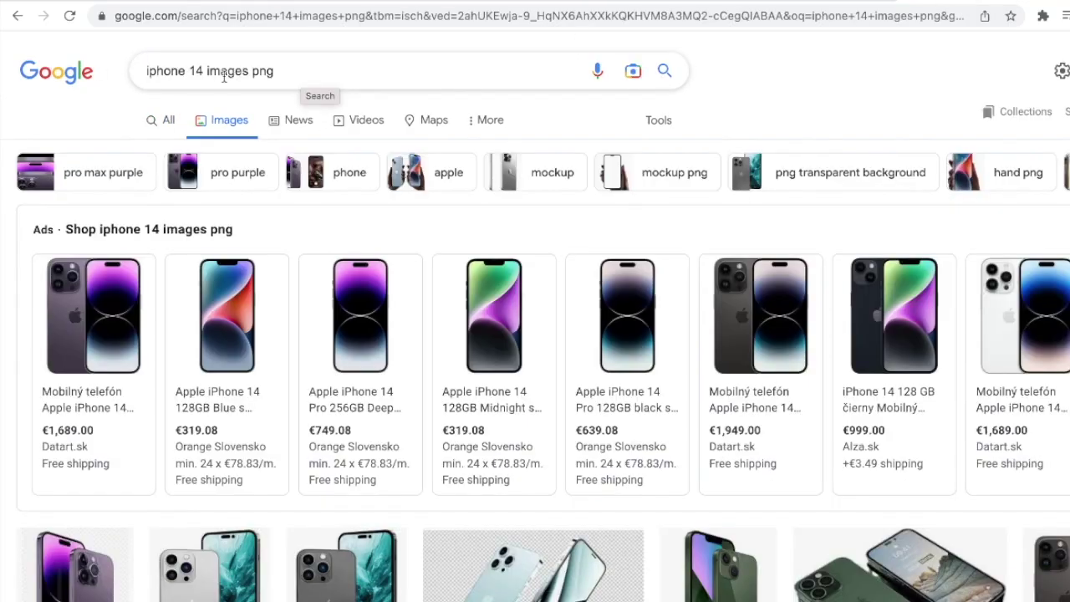
pyautogui.scroll(-5, 491, 240)
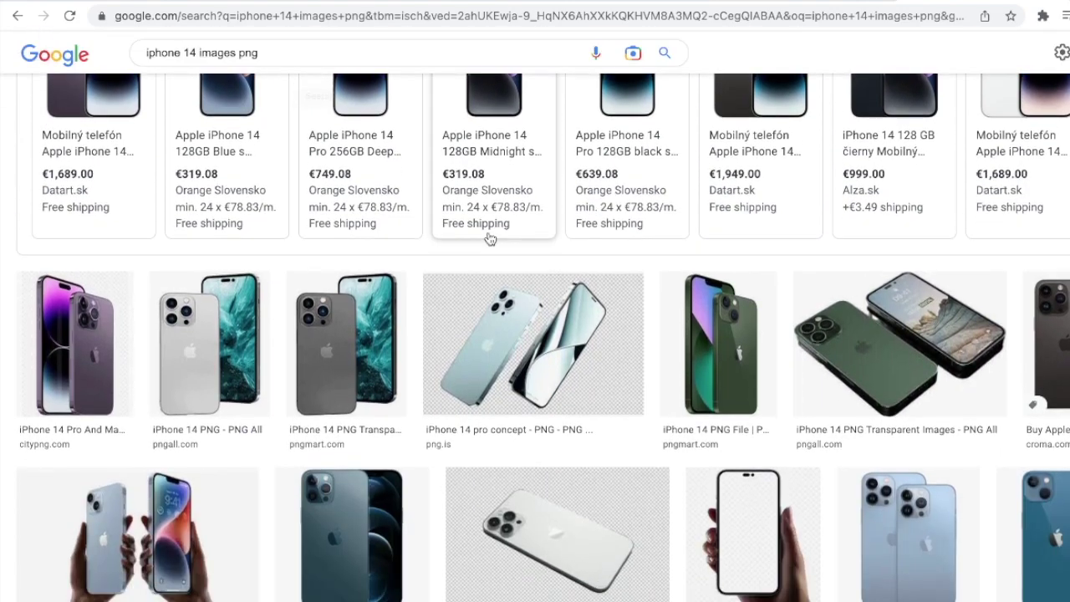
pyautogui.scroll(2, 535, 236)
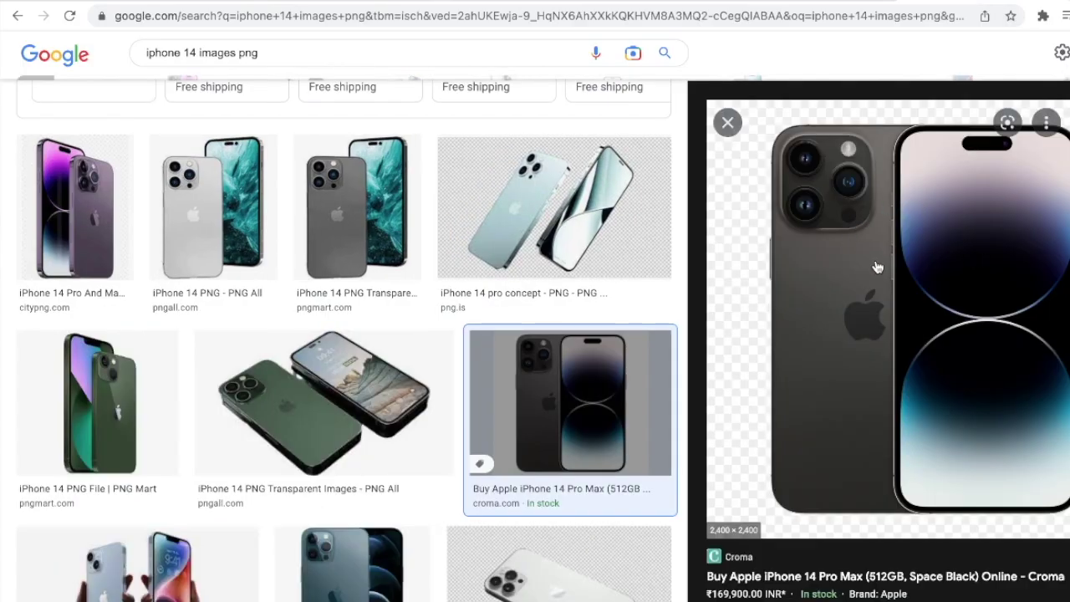
pyautogui.rightClick(875, 264)
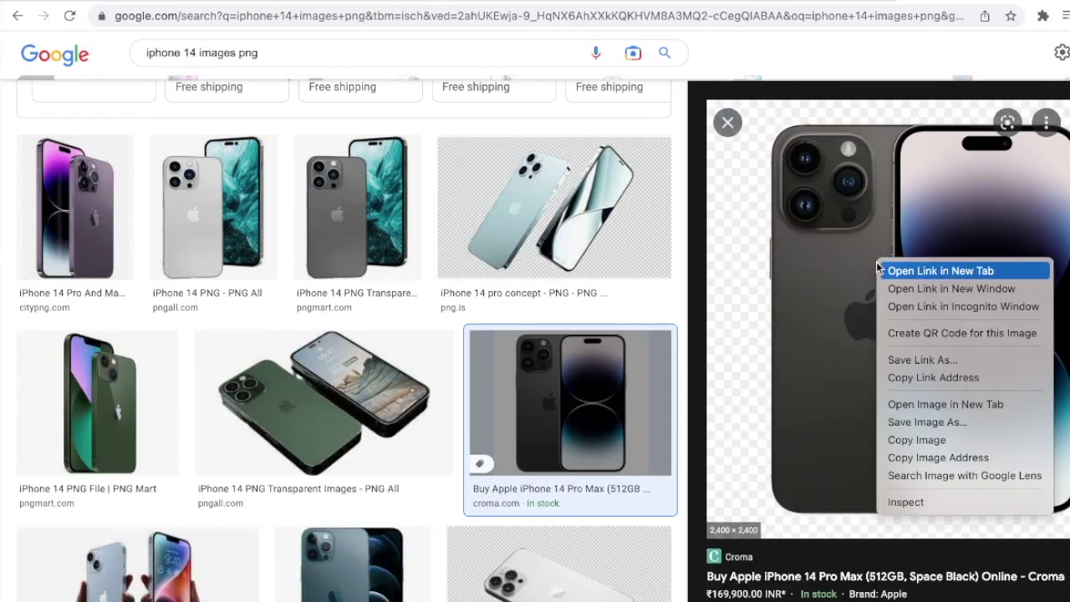
pyautogui.click(928, 422)
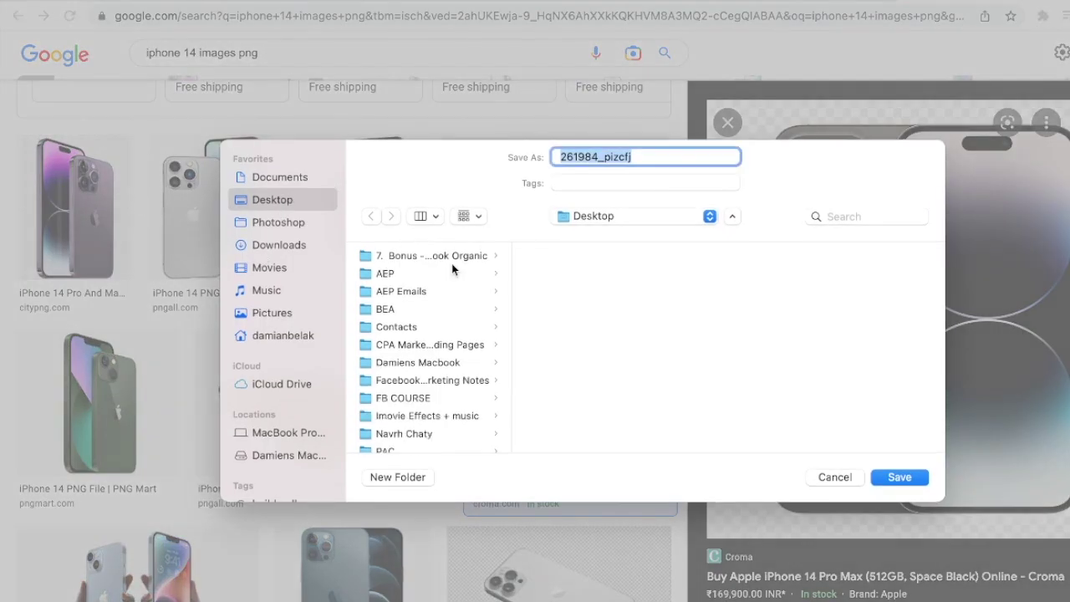
pyautogui.click(886, 474)
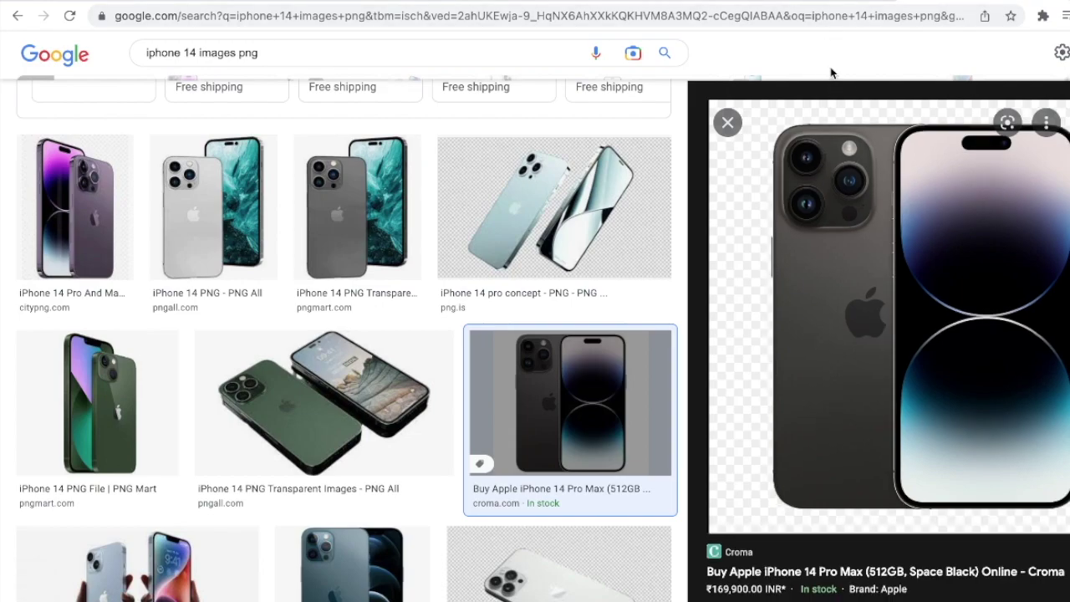
# Step: Select the hero's two-phone mockup image and remove it in its settings
pyautogui.click(818, 2)
pyautogui.click(792, 332)
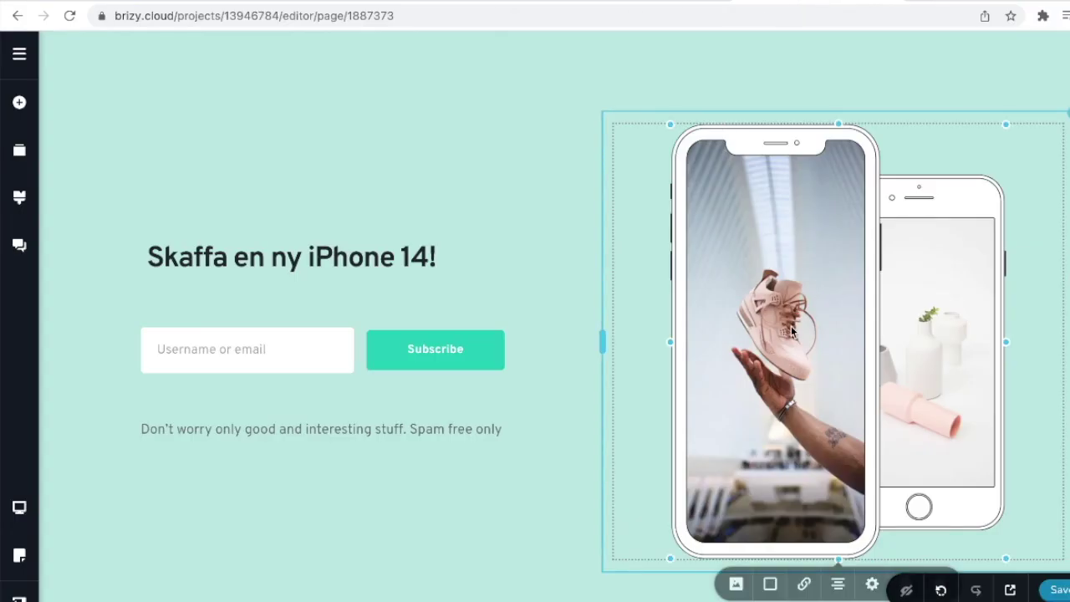
pyautogui.scroll(-1, 843, 431)
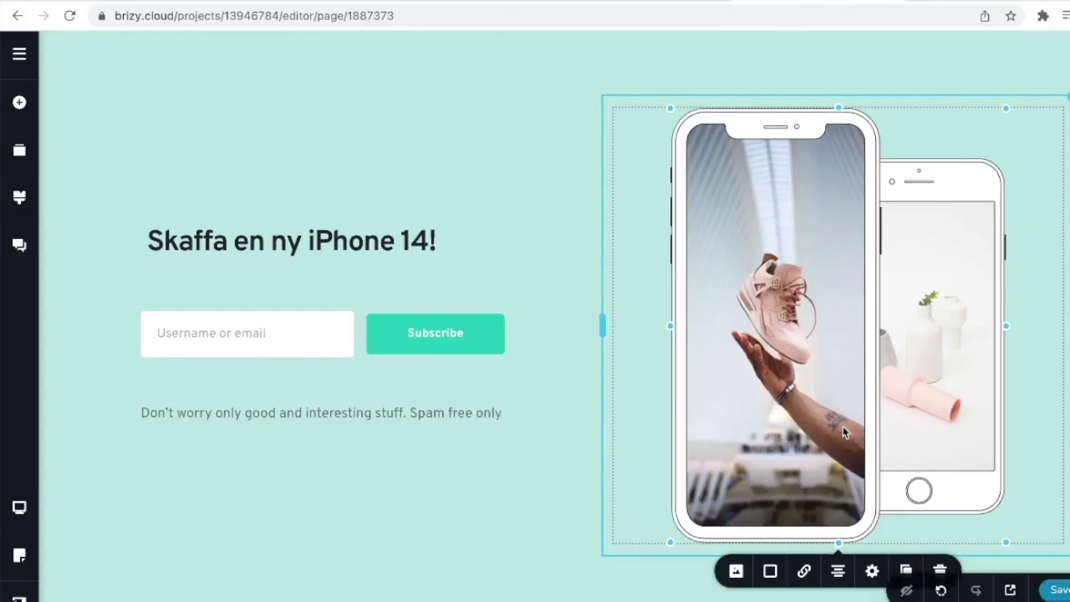
pyautogui.click(735, 570)
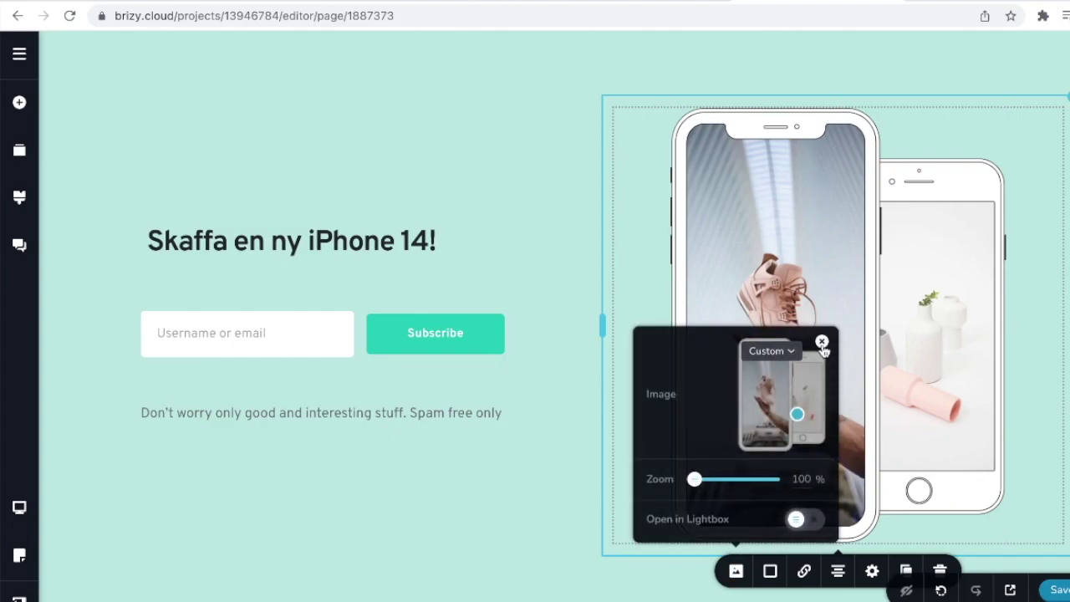
pyautogui.click(821, 343)
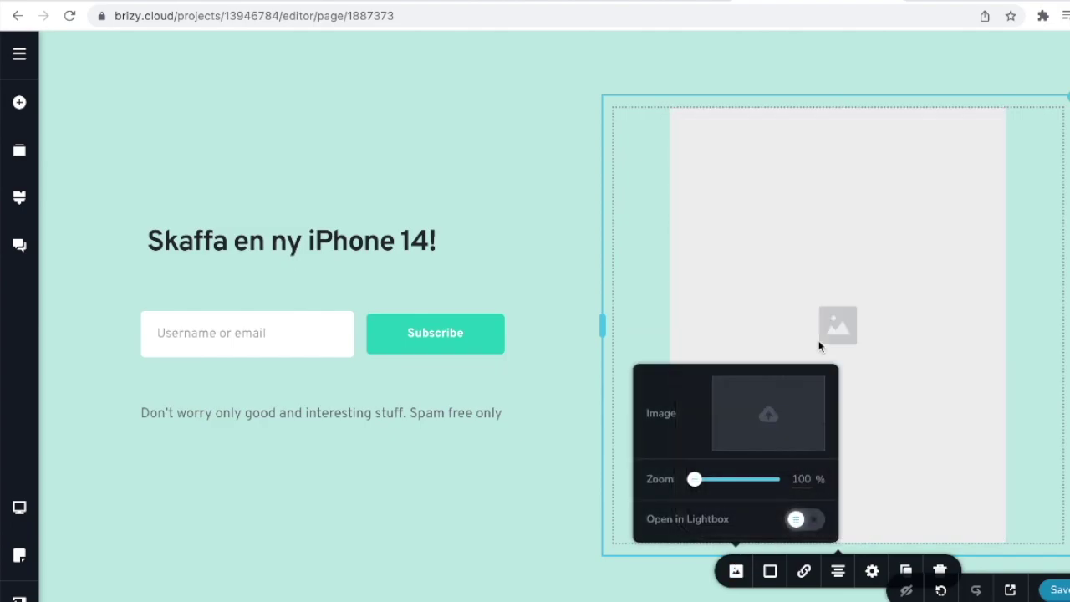
# Step: Upload 261984_pizcfj.png as the replacement image, shown at Original size
pyautogui.click(769, 422)
pyautogui.click(285, 191)
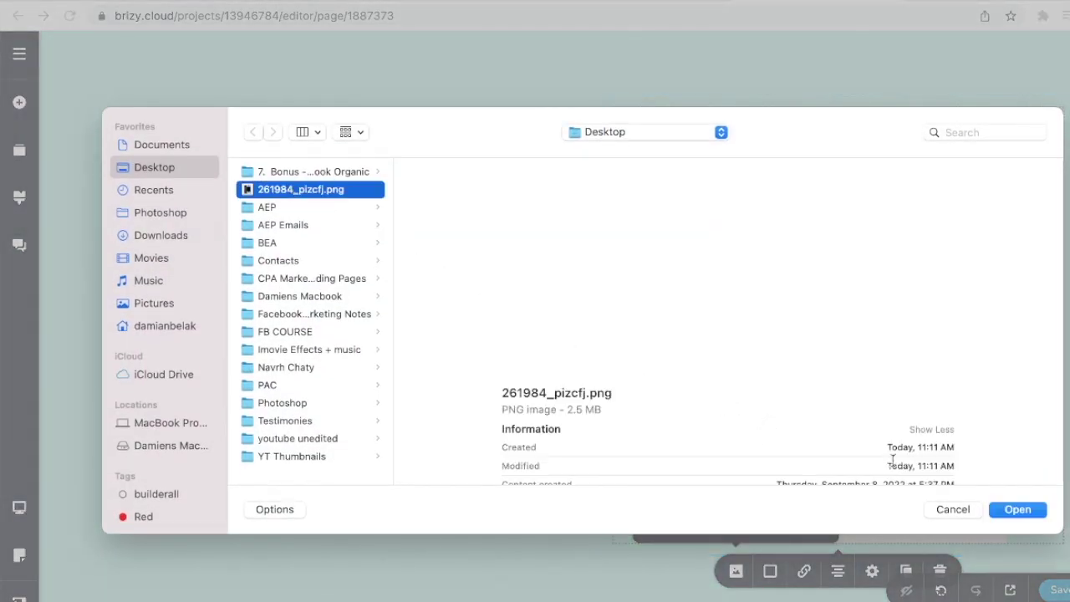
pyautogui.click(1044, 511)
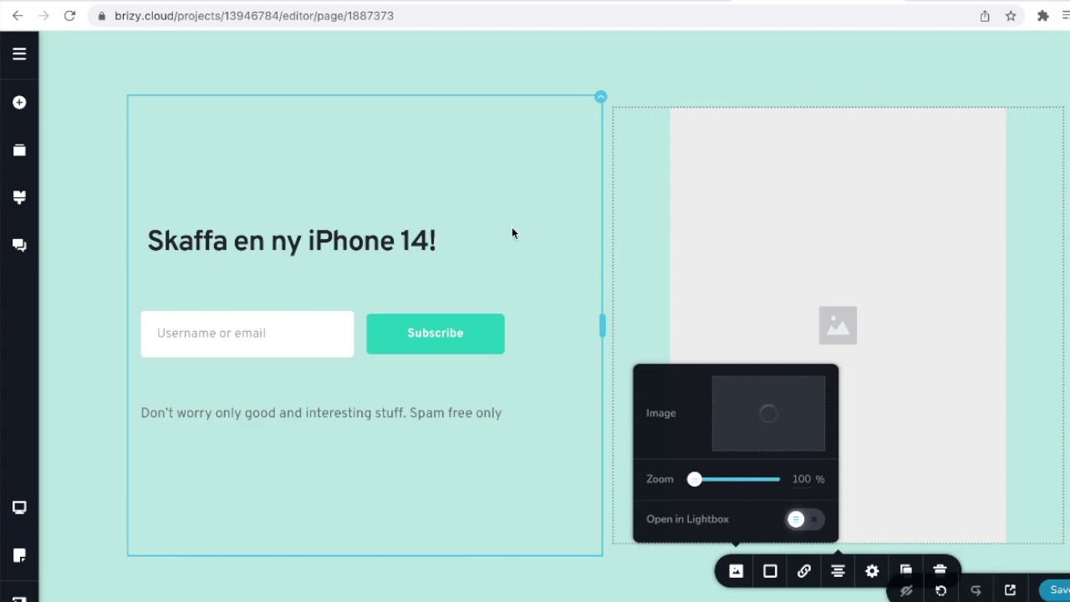
pyautogui.click(752, 352)
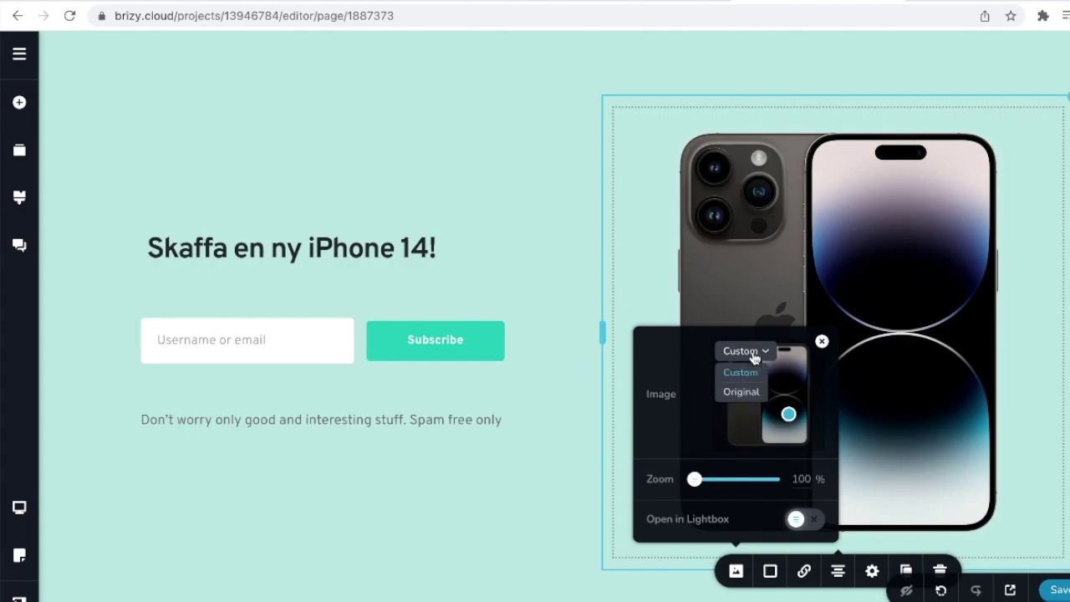
pyautogui.click(743, 392)
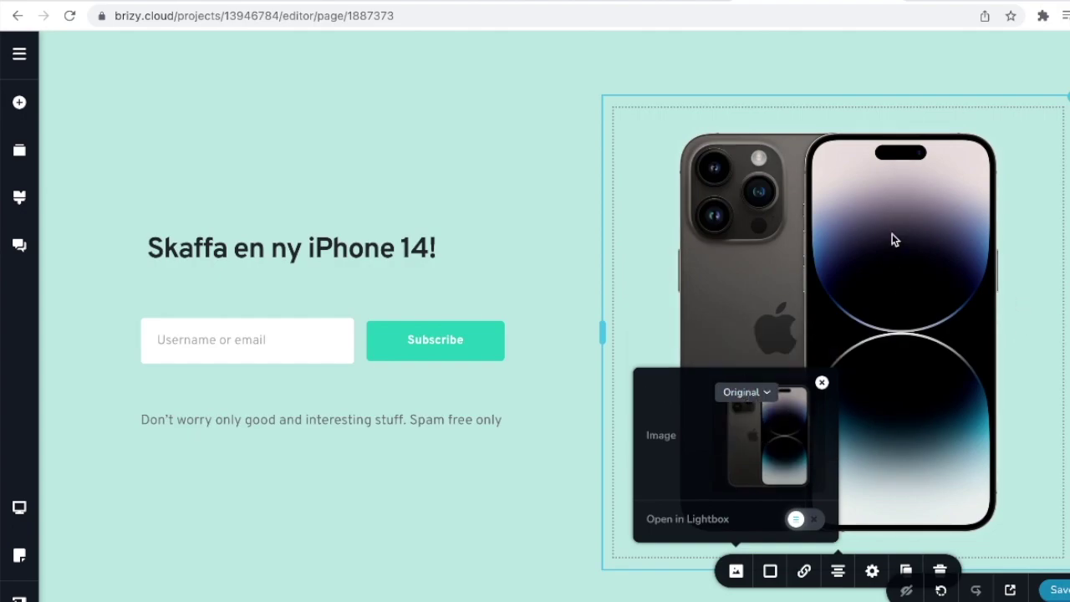
pyautogui.click(1007, 287)
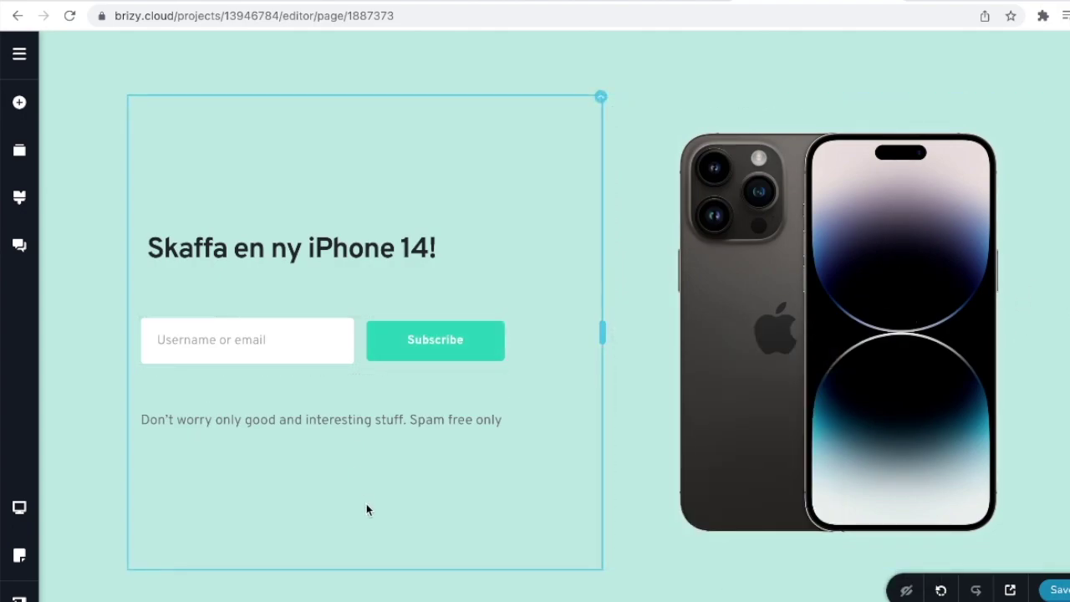
pyautogui.click(249, 350)
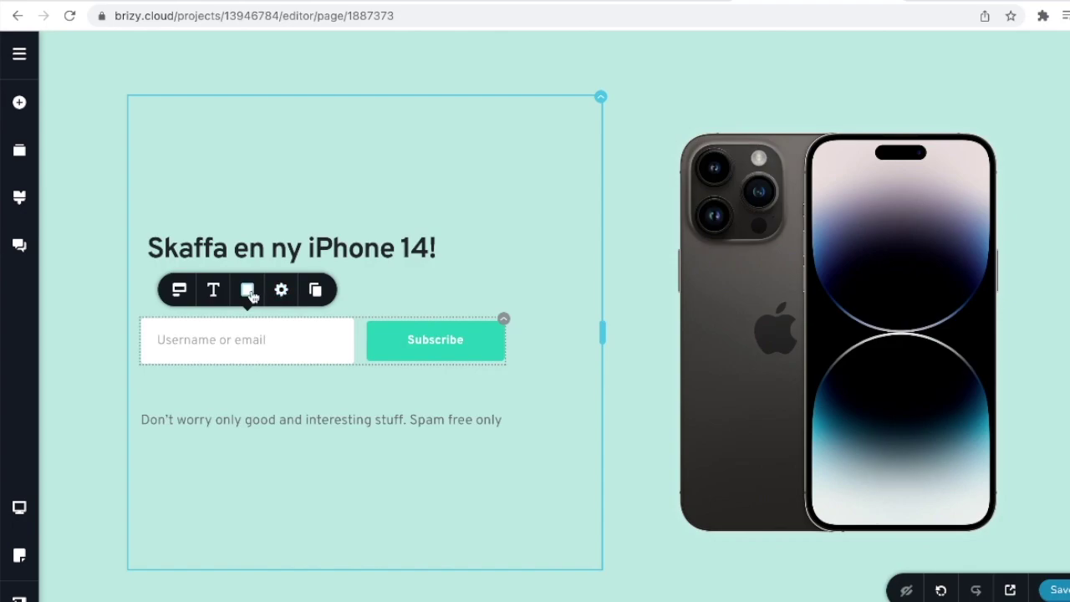
# Step: Delete the signup form and add a 'Click Here To Enter' button below the heading
pyautogui.click(503, 320)
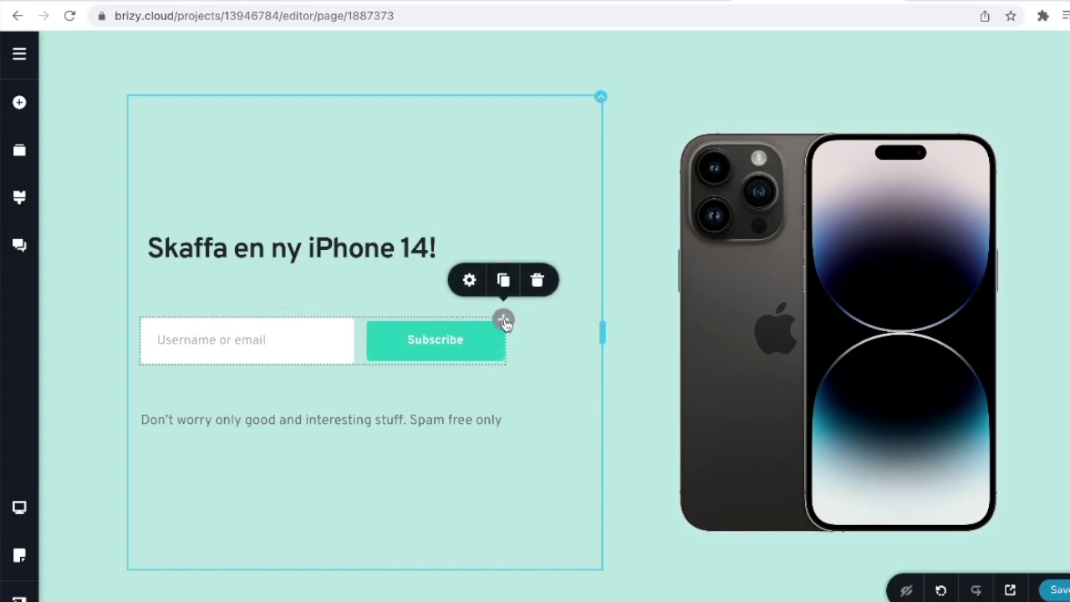
pyautogui.click(537, 280)
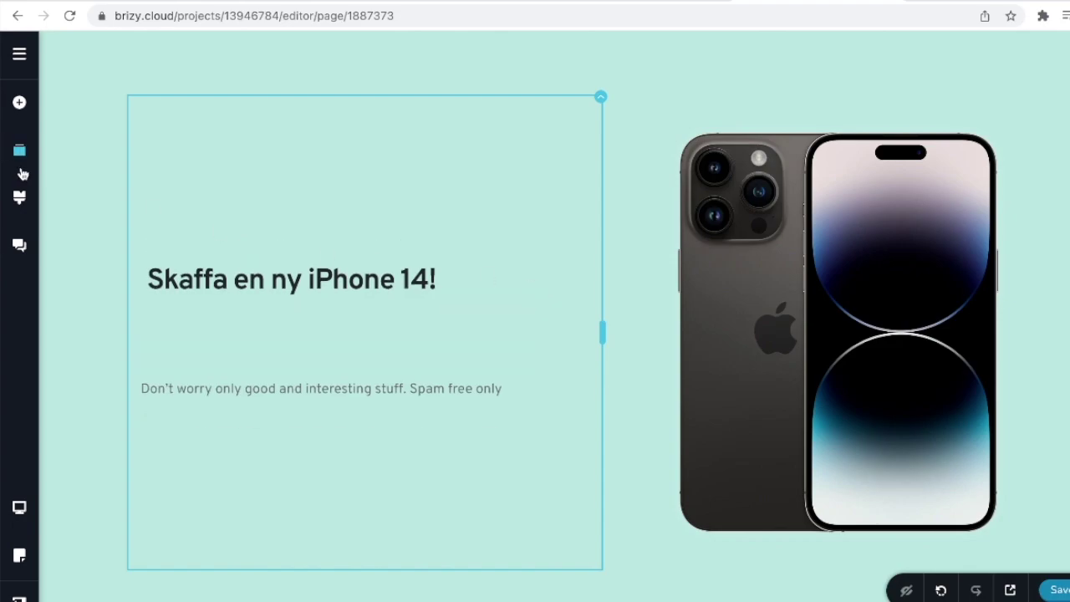
pyautogui.click(20, 105)
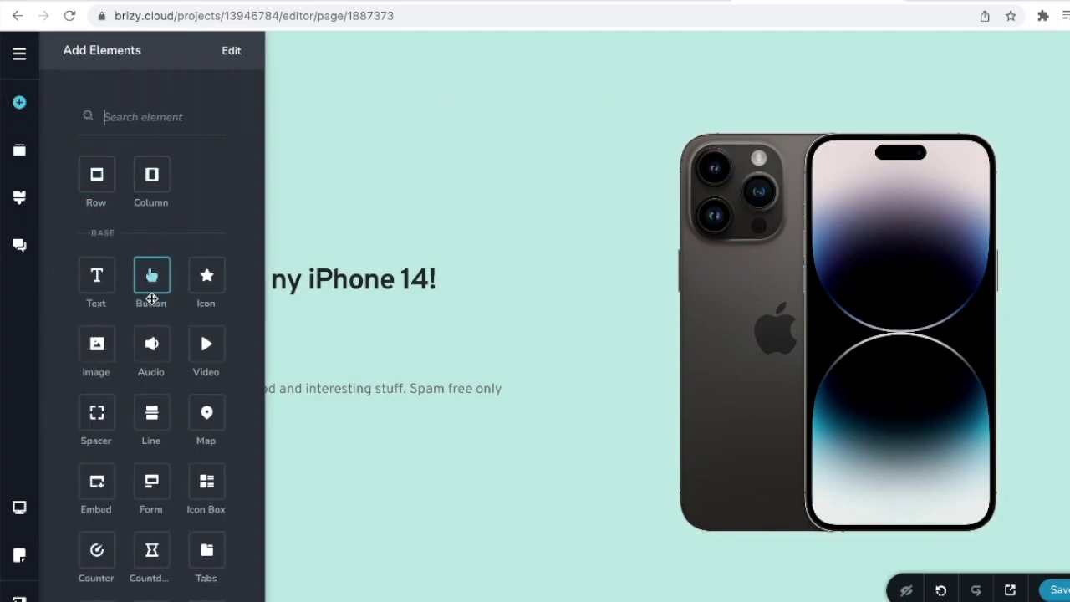
pyautogui.moveTo(152, 298); pyautogui.dragTo(326, 308)
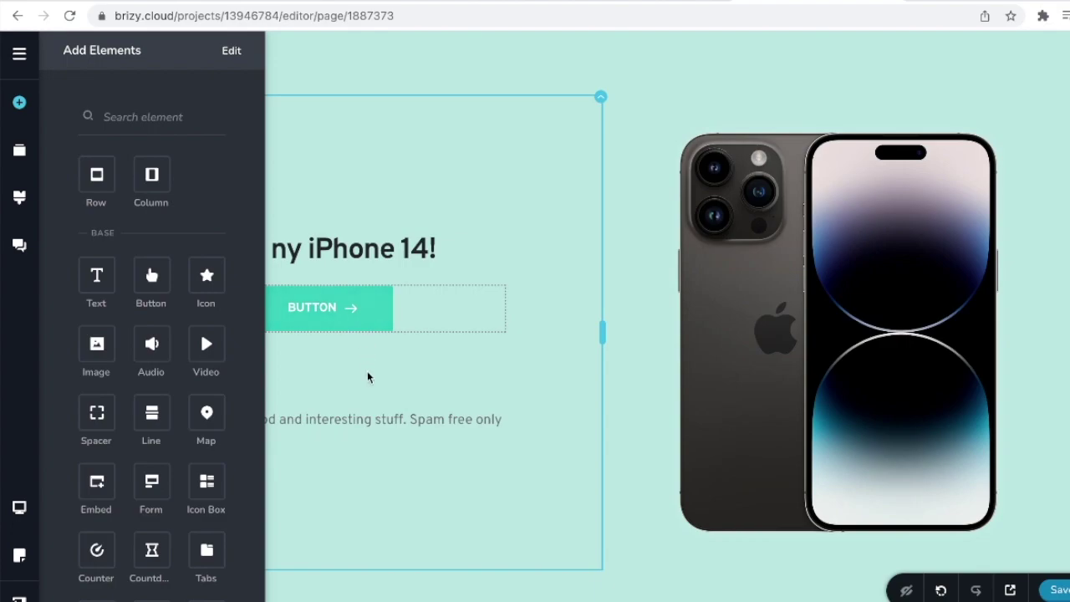
pyautogui.click(370, 318)
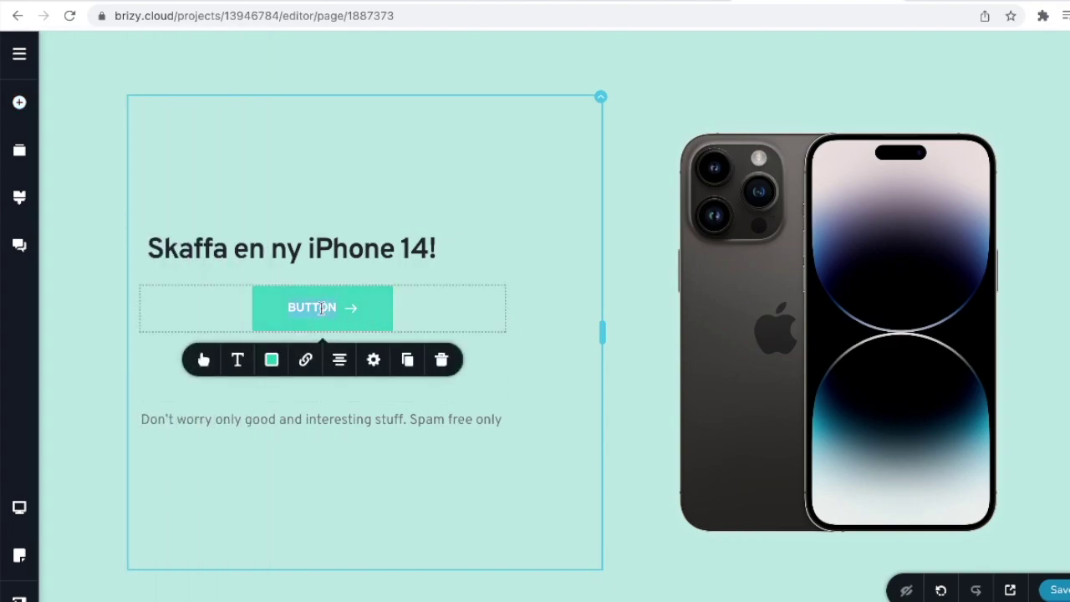
pyautogui.write('Click Here')
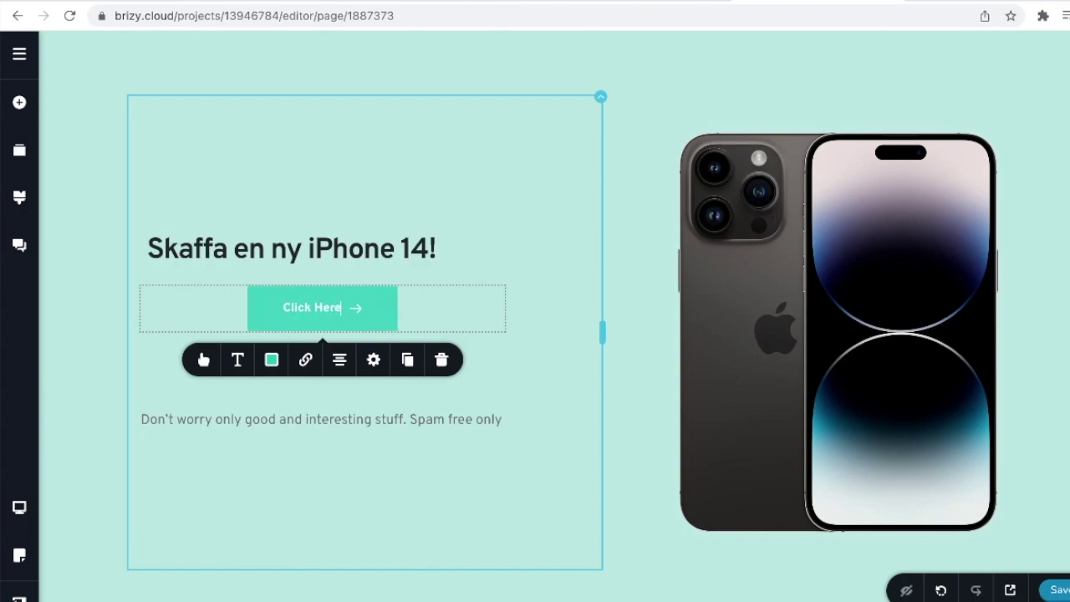
pyautogui.write(' To Enter')
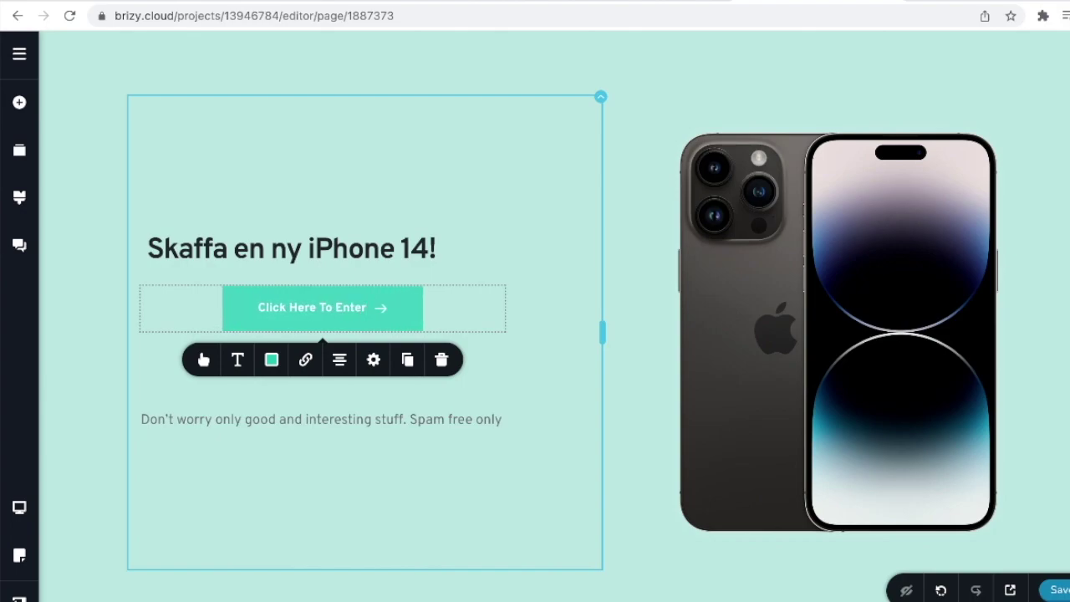
# Step: Set the button's link to the copied CPAGrip ridefiles.net tracking URL
pyautogui.click(306, 360)
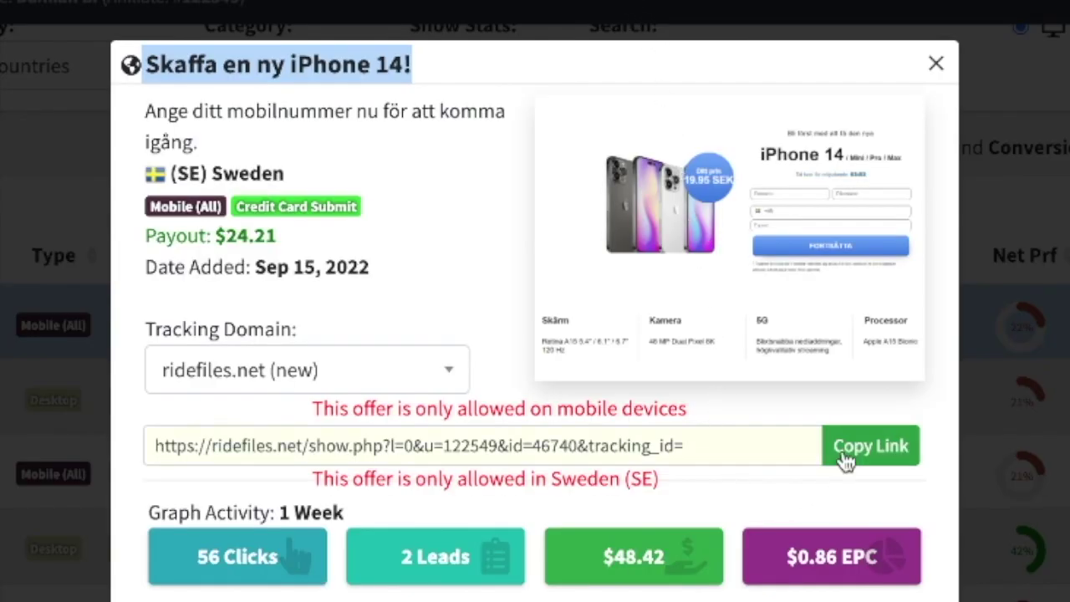
pyautogui.click(845, 455)
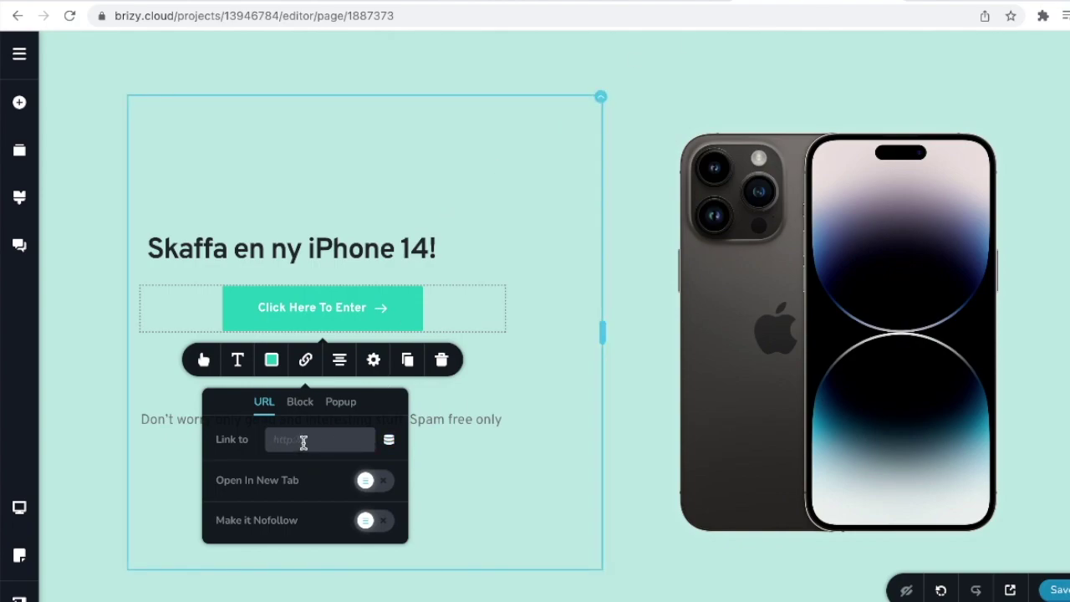
pyautogui.hotkey('ctrl', 'v')
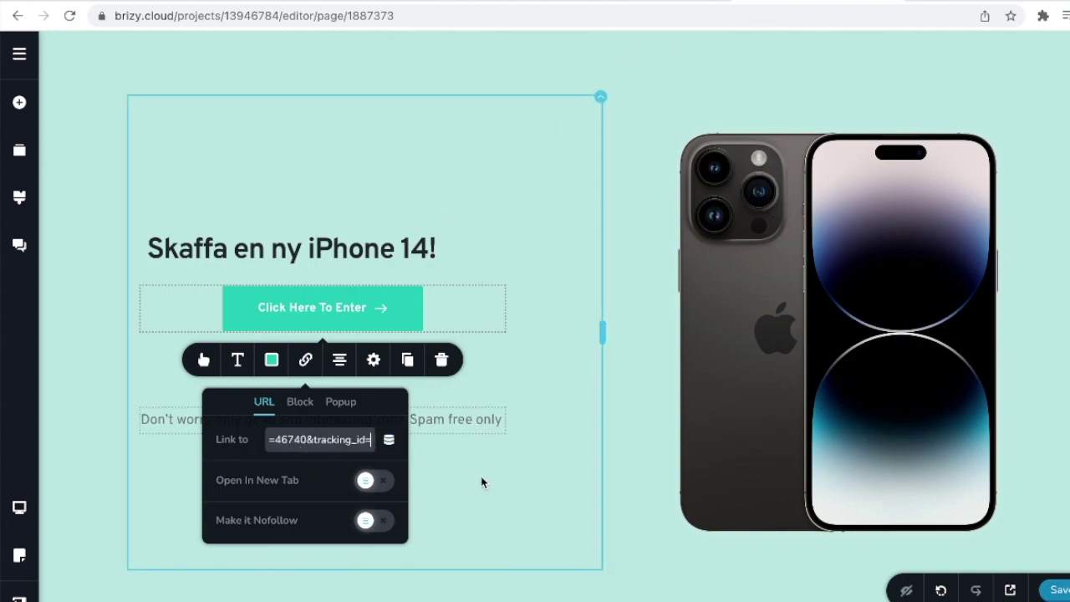
pyautogui.click(479, 496)
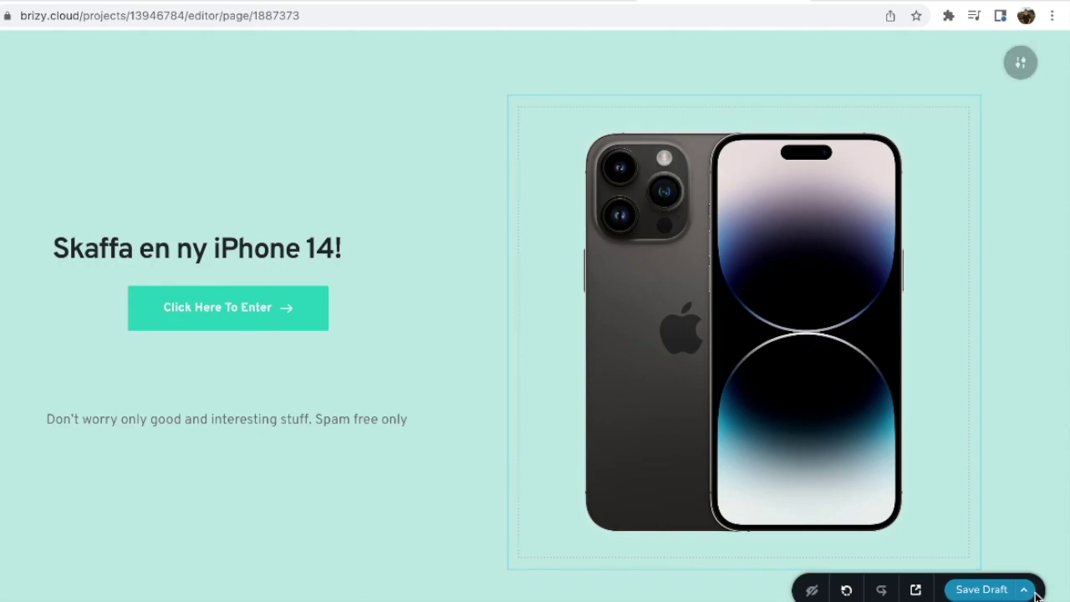
# Step: Save the landing page as a draft, then publish it live at papaya13946784.brizy.site
pyautogui.click(990, 591)
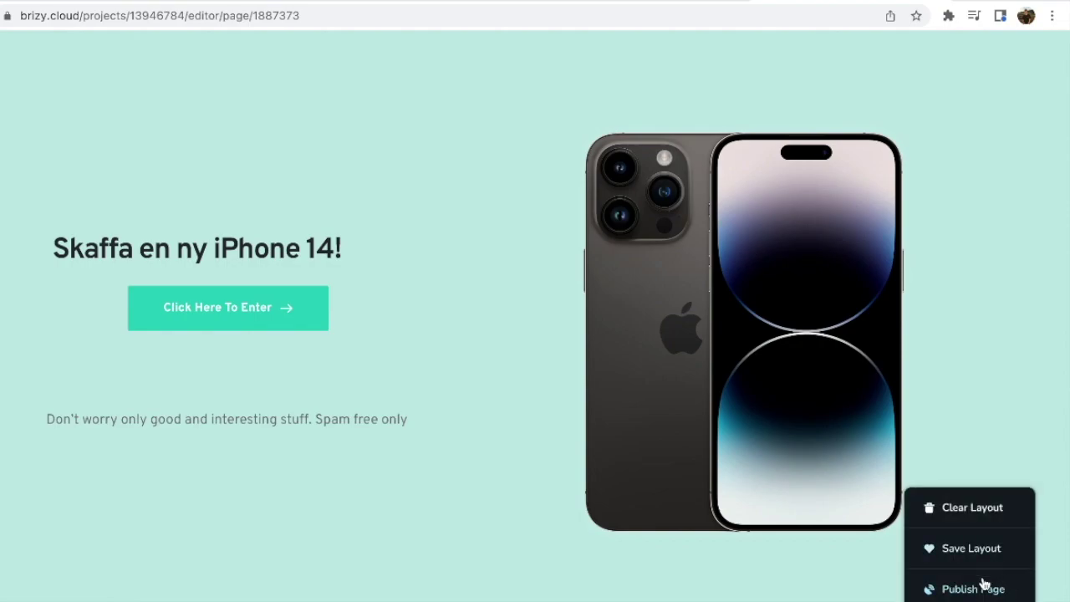
pyautogui.click(982, 587)
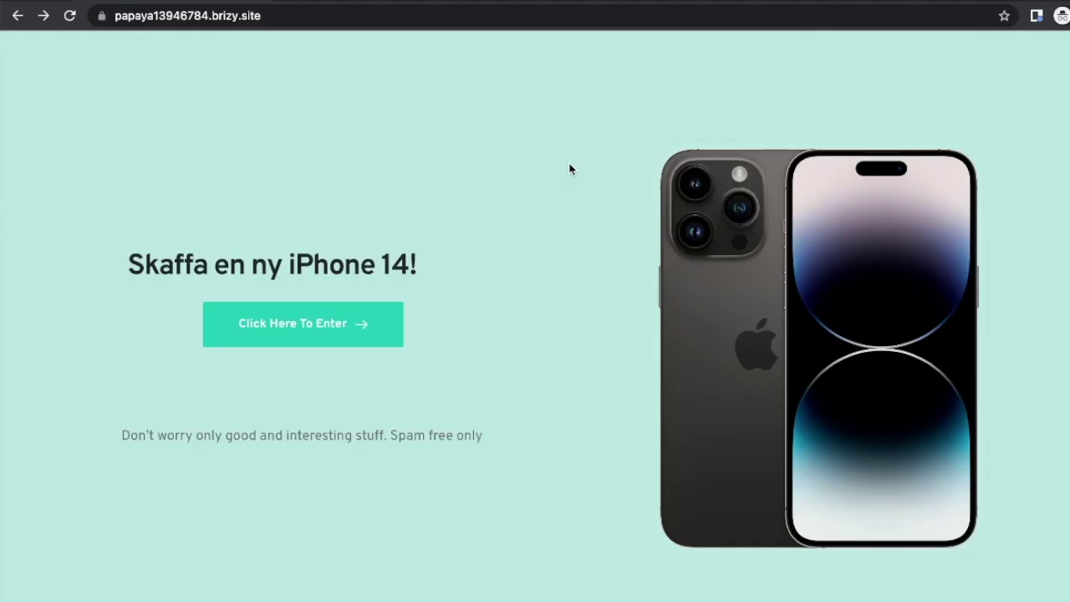
# Step: Select the full papaya13946784.brizy.site address in the address bar for reuse
pyautogui.click(294, 16)
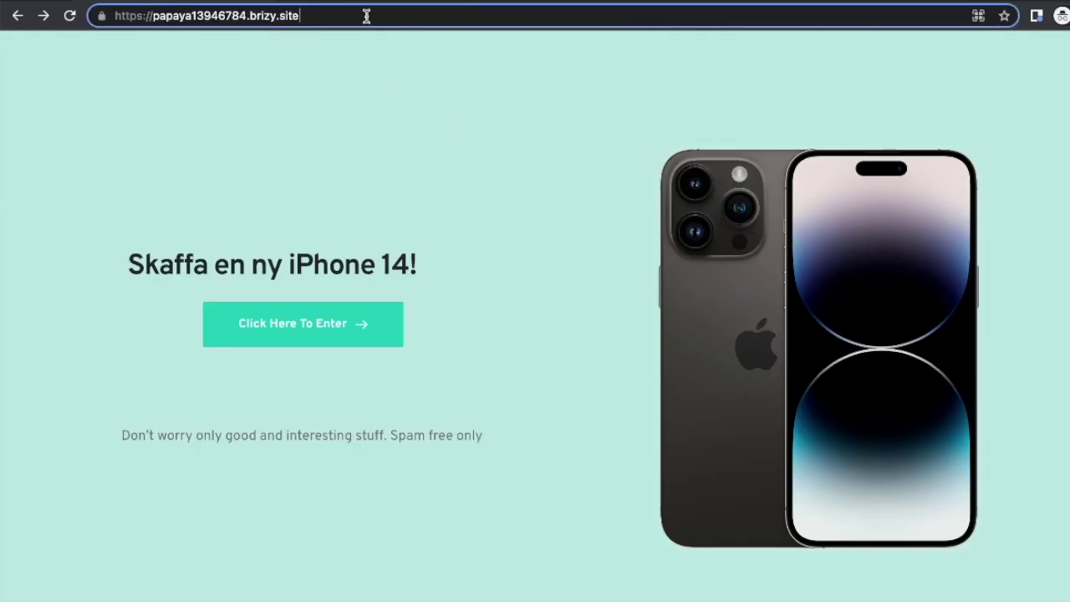
pyautogui.moveTo(365, 15); pyautogui.dragTo(155, 15)
pyautogui.click(495, 164)
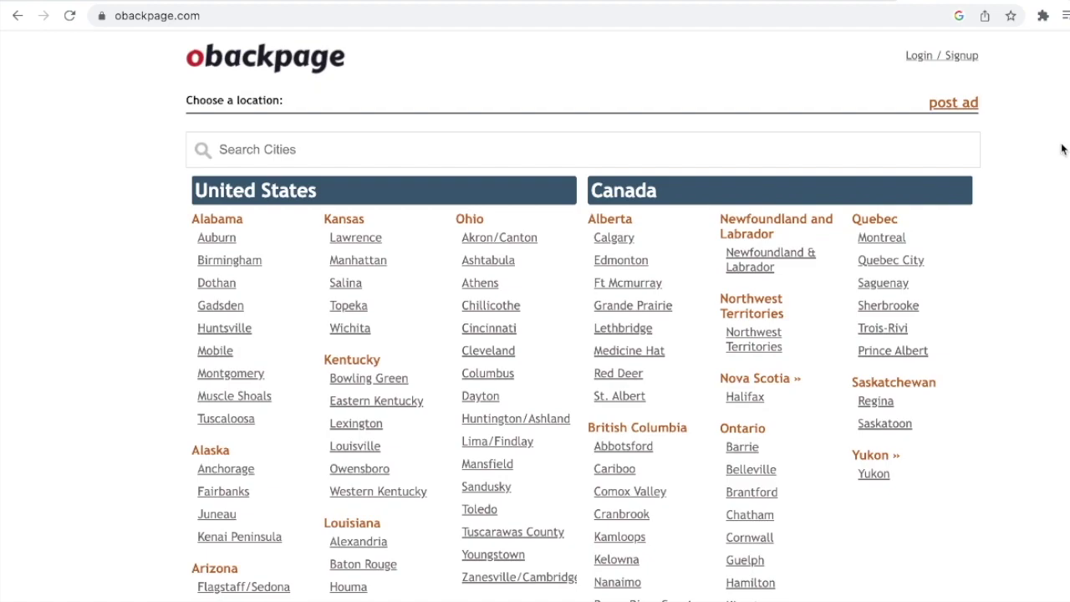
# Step: Sign in to obackpage with a Google account and go to Post An Ad
pyautogui.click(962, 55)
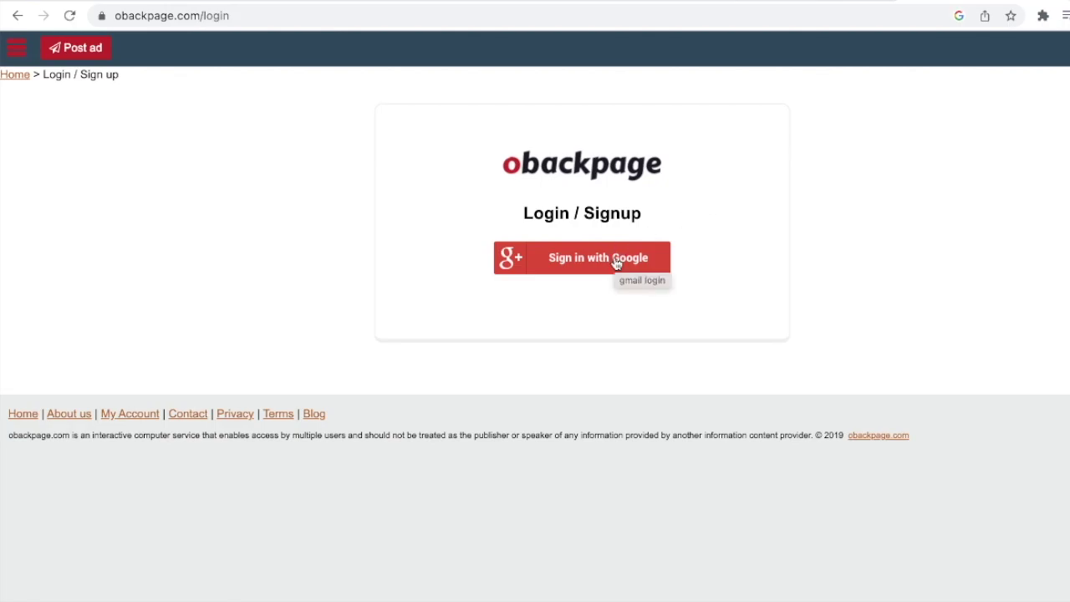
pyautogui.click(616, 264)
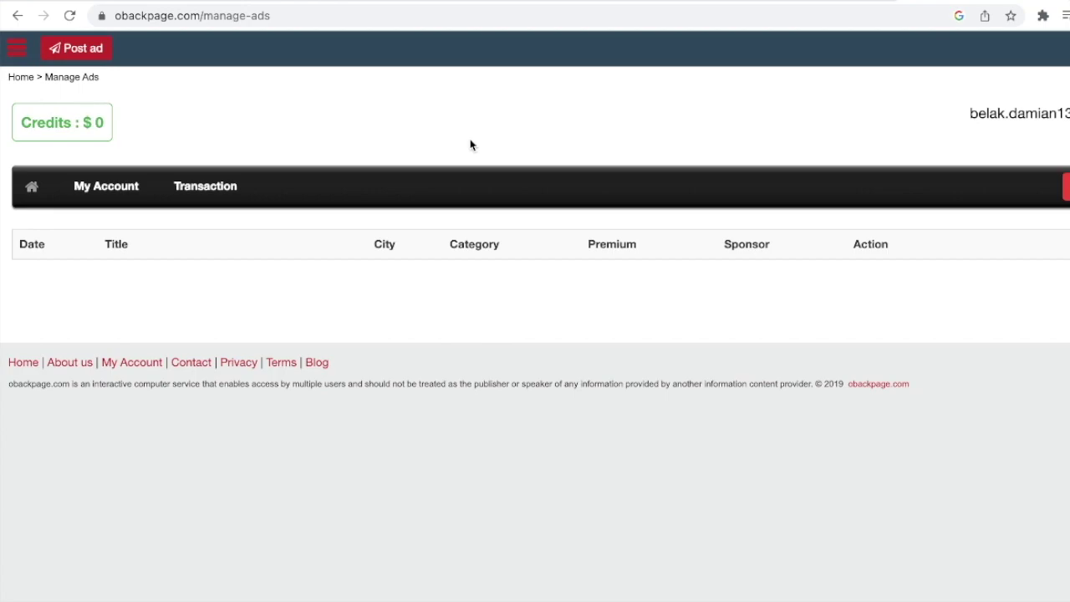
pyautogui.click(81, 52)
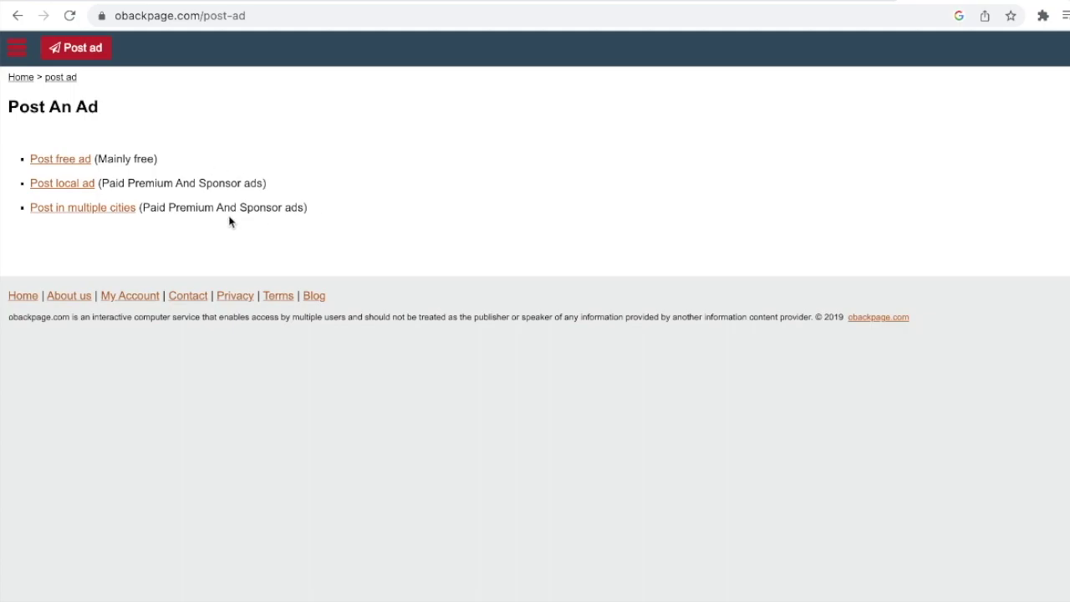
# Step: Start a free ad located in Stockholm, Sweden, under the Services > computer category
pyautogui.click(73, 160)
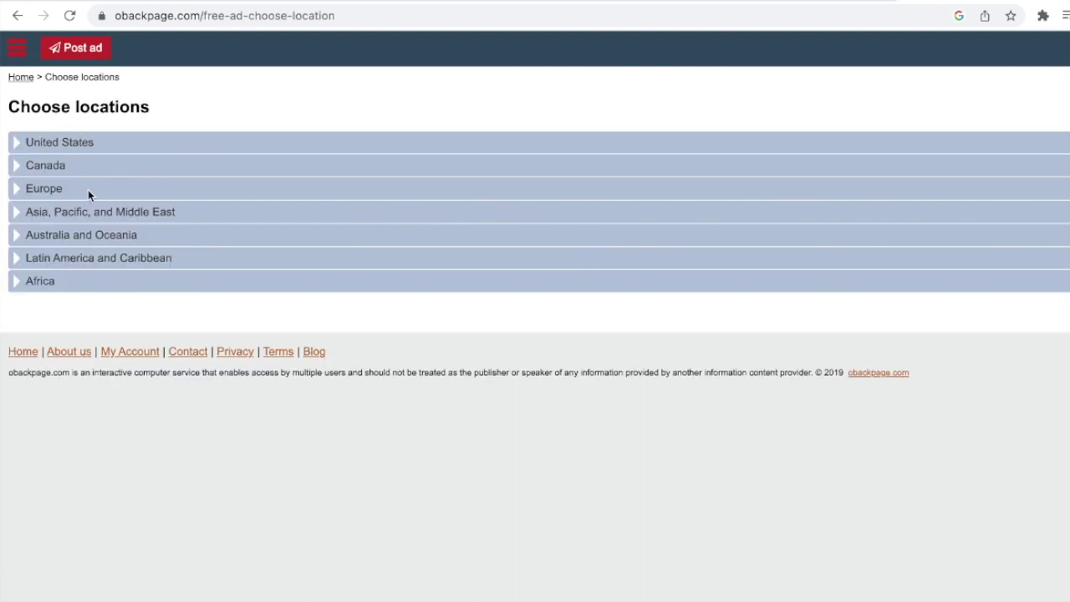
pyautogui.click(23, 191)
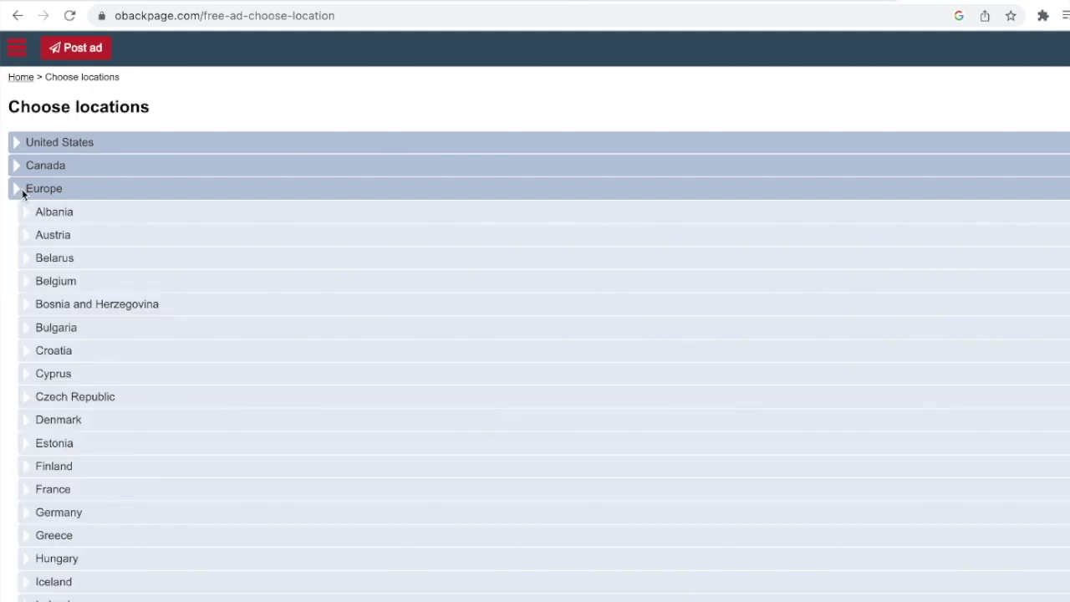
pyautogui.scroll(-4, 146, 384)
pyautogui.scroll(-1, 145, 385)
pyautogui.scroll(-1, 145, 385)
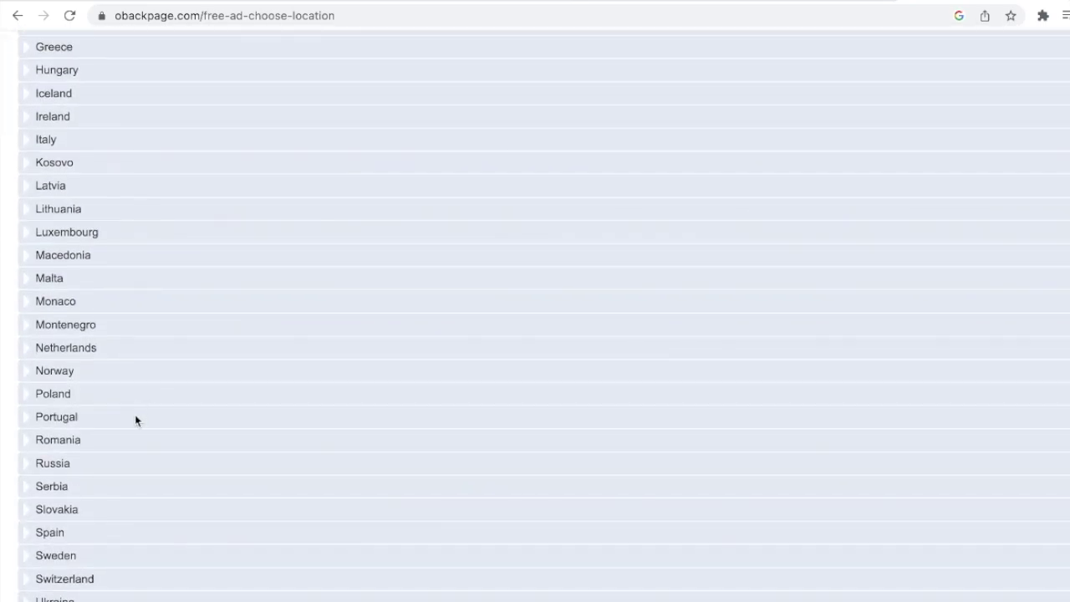
pyautogui.click(27, 554)
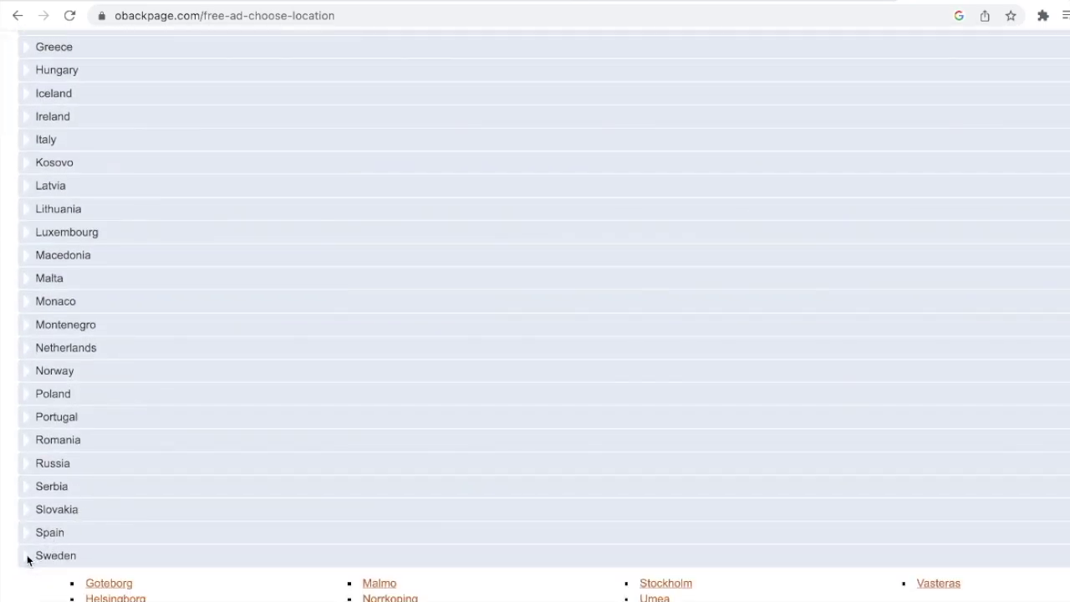
pyautogui.scroll(-1, 153, 531)
pyautogui.scroll(-2, 154, 535)
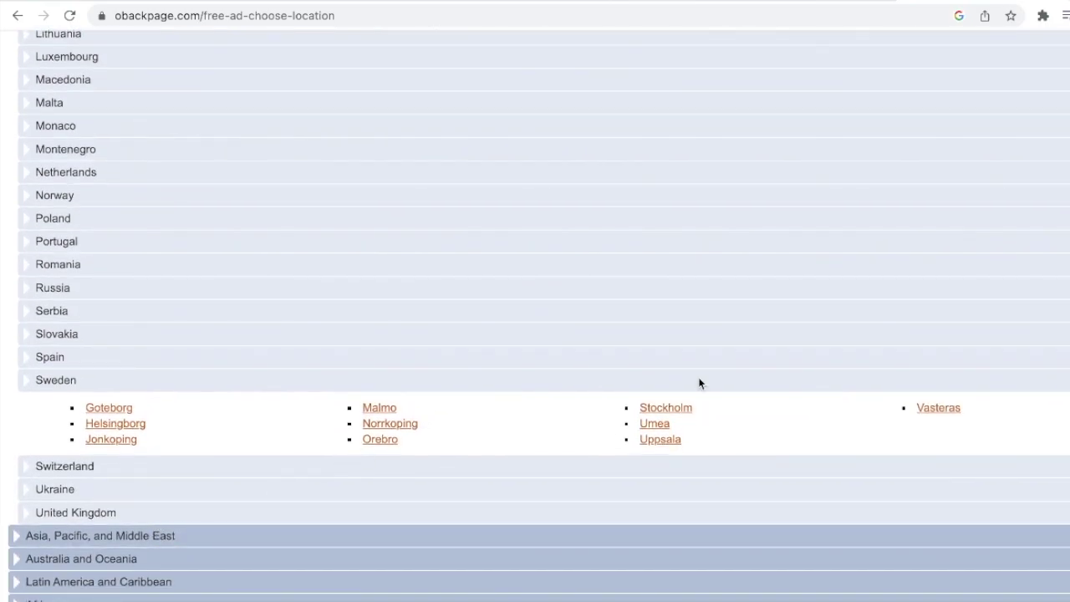
pyautogui.click(669, 408)
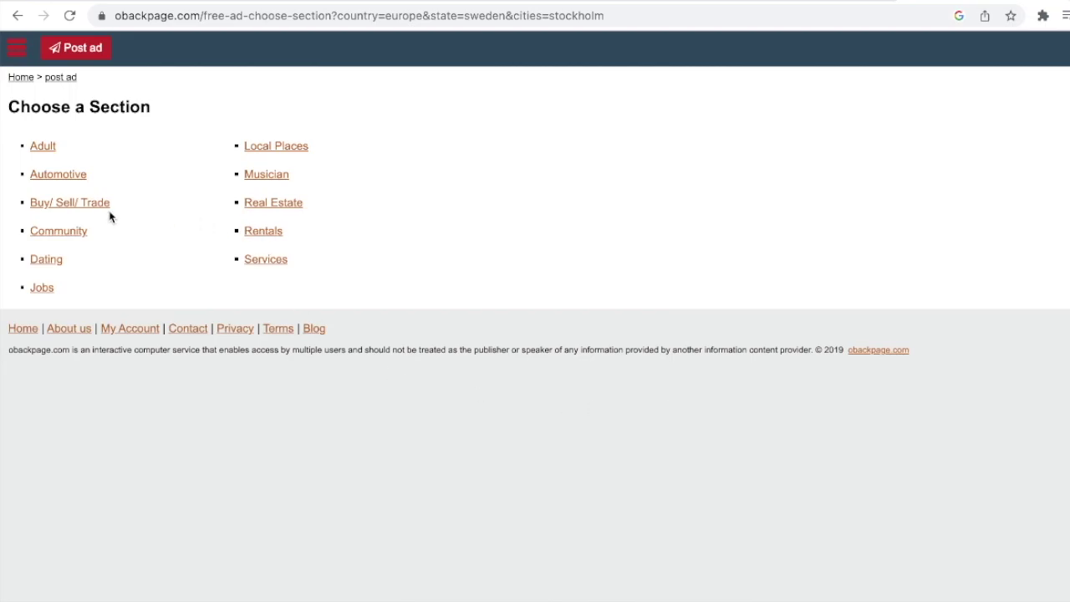
pyautogui.click(266, 259)
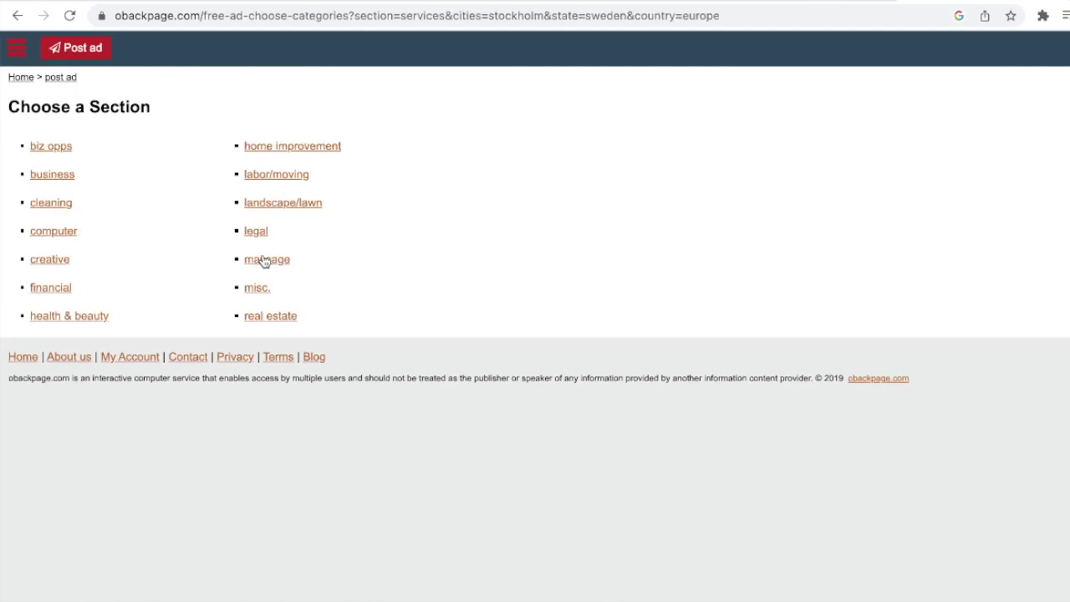
pyautogui.click(65, 234)
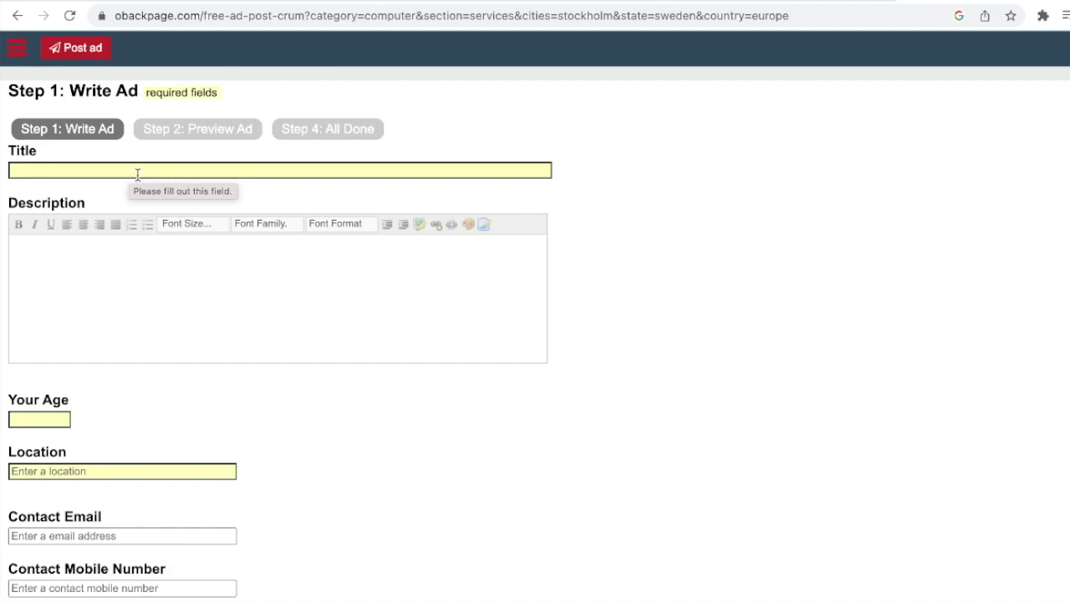
# Step: Title the ad 'Free Iphone 14 Give Away (First 5 People Only)' and paste a description with the Brizy link
pyautogui.click(138, 174)
pyautogui.write('Fr')
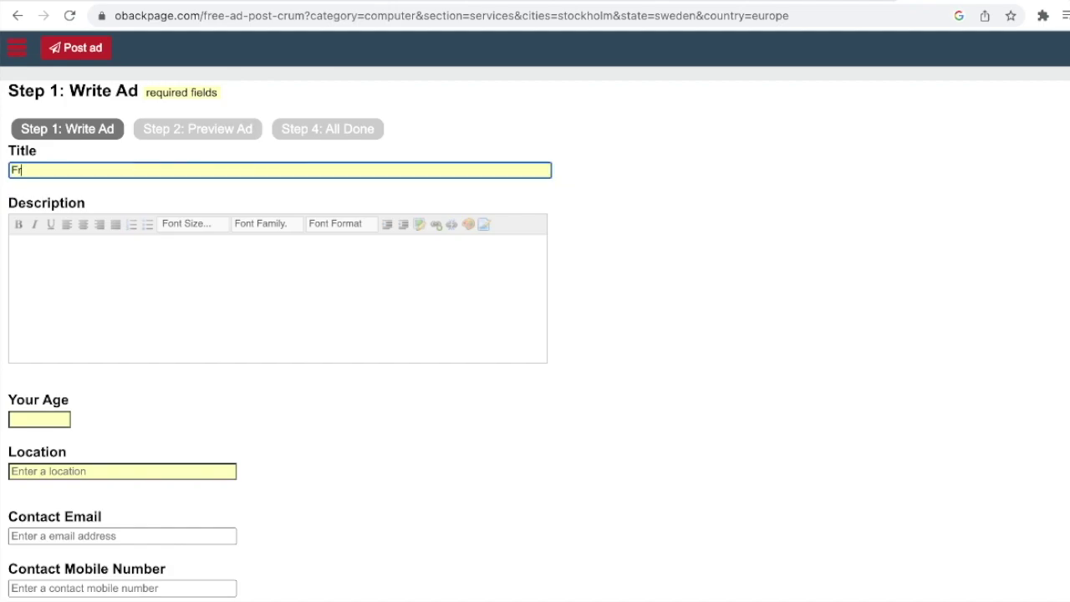
pyautogui.write('ee Iphone 14 Give ')
pyautogui.write('Awa')
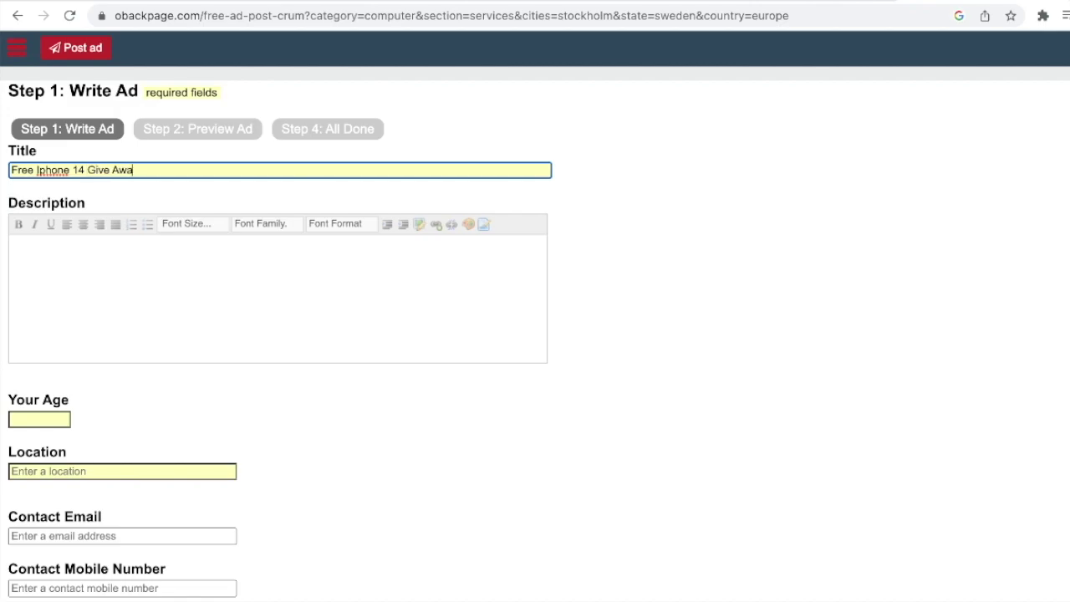
pyautogui.write('y (First 5 ')
pyautogui.write('People Only')
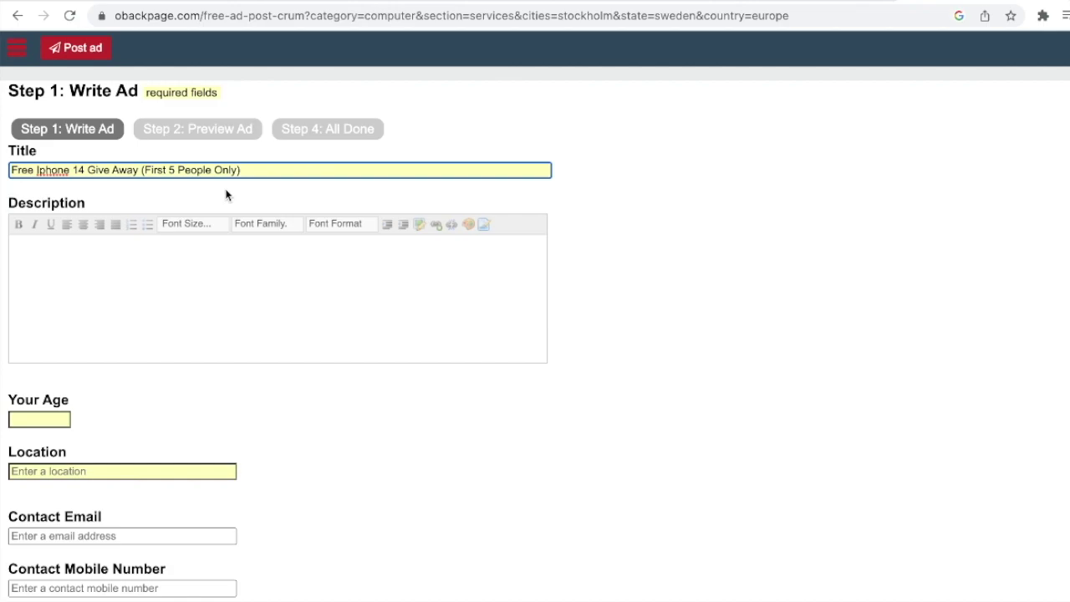
pyautogui.click(138, 267)
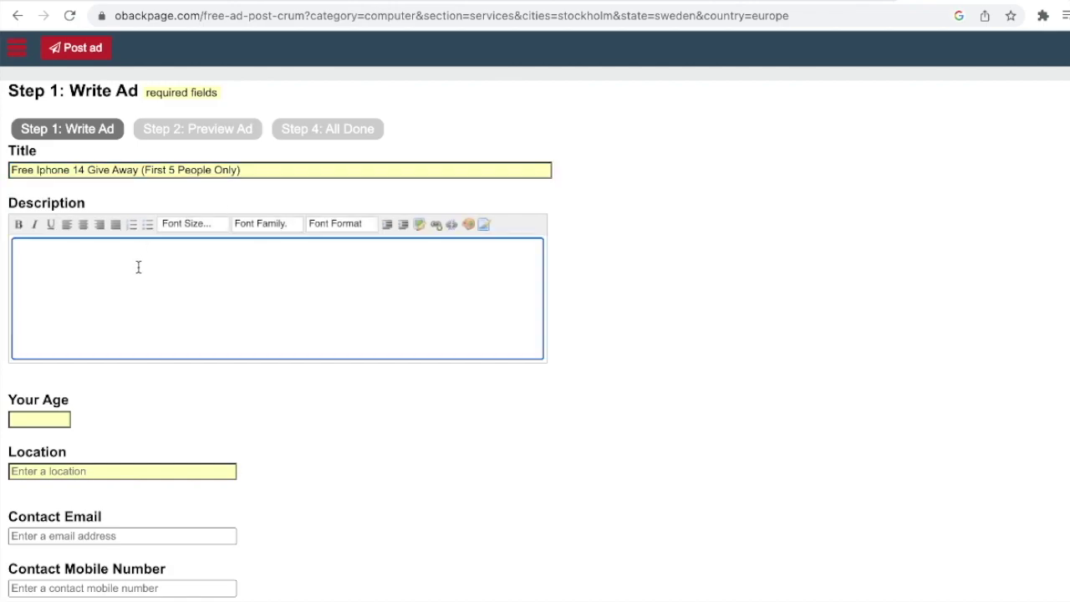
pyautogui.write("We're Giving away Free Iphone 14's to the first 5 people every 24 hours. If you want to be the first person to get a chance to win, you should hurry and click the link below. Copy this link:")
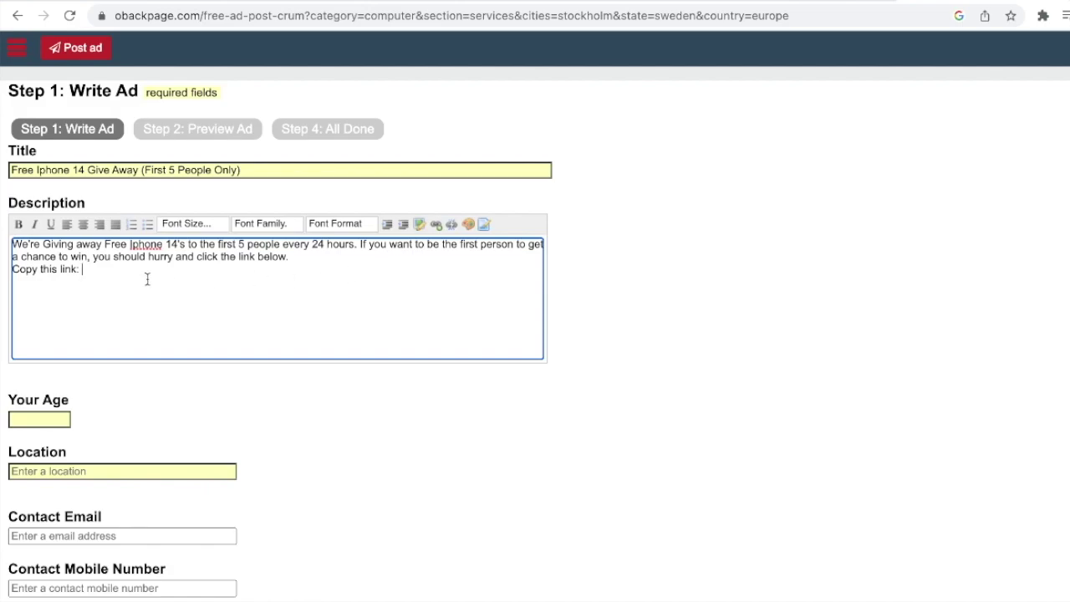
pyautogui.write('https://papaya13946784.brizy.site/')
pyautogui.moveTo(272, 274); pyautogui.dragTo(81, 274)
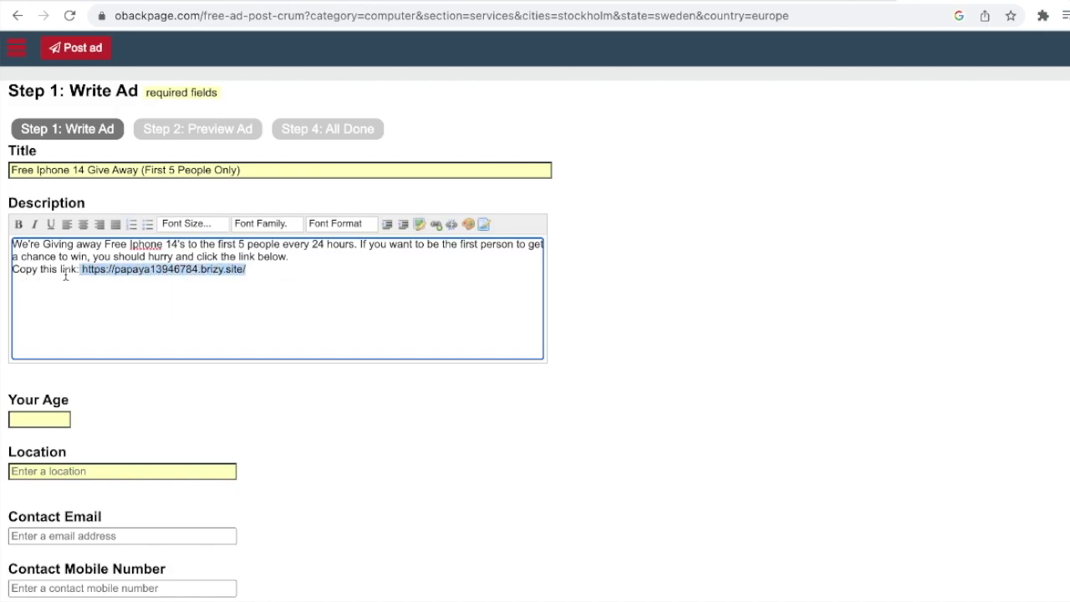
pyautogui.click(162, 269)
pyautogui.moveTo(251, 270); pyautogui.dragTo(81, 270)
pyautogui.scroll(-1, 103, 343)
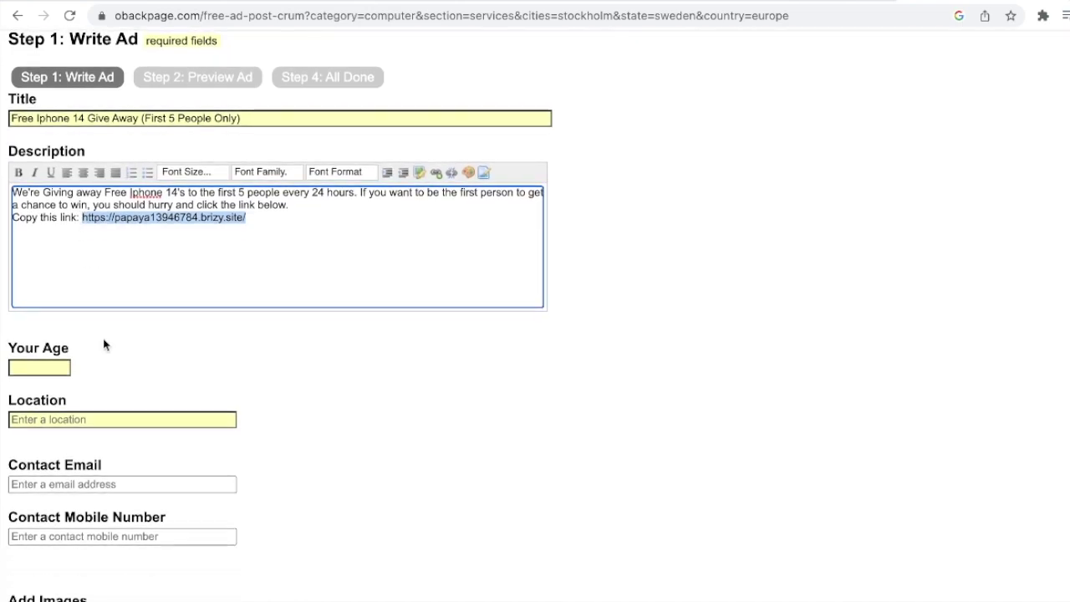
# Step: Enter age 22 and location stockholm, and autofill the contact email
pyautogui.click(28, 368)
pyautogui.write('2')
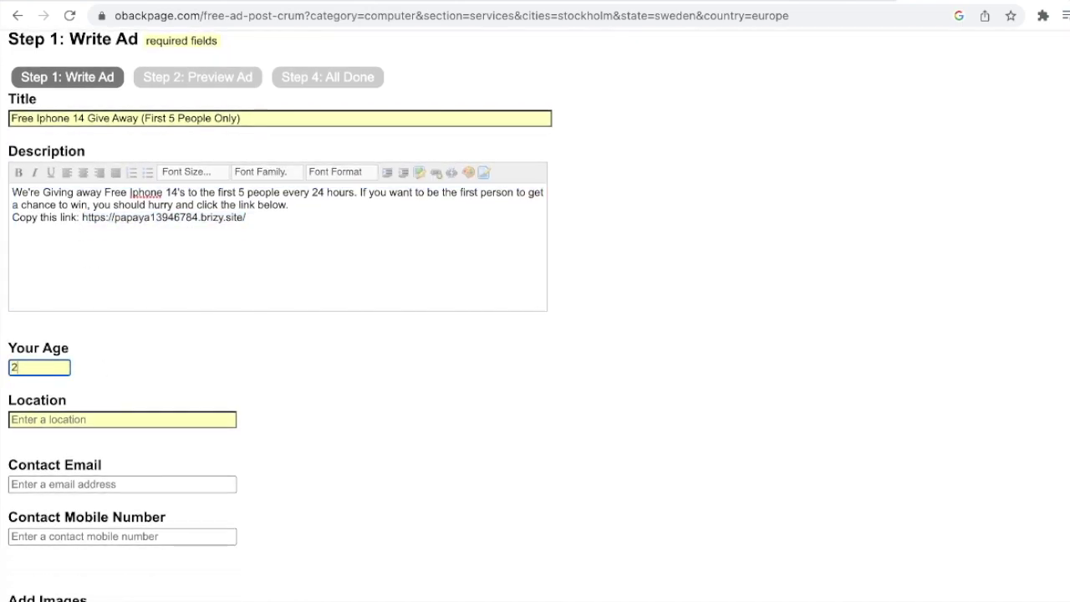
pyautogui.write('2')
pyautogui.scroll(-1, 166, 358)
pyautogui.click(124, 378)
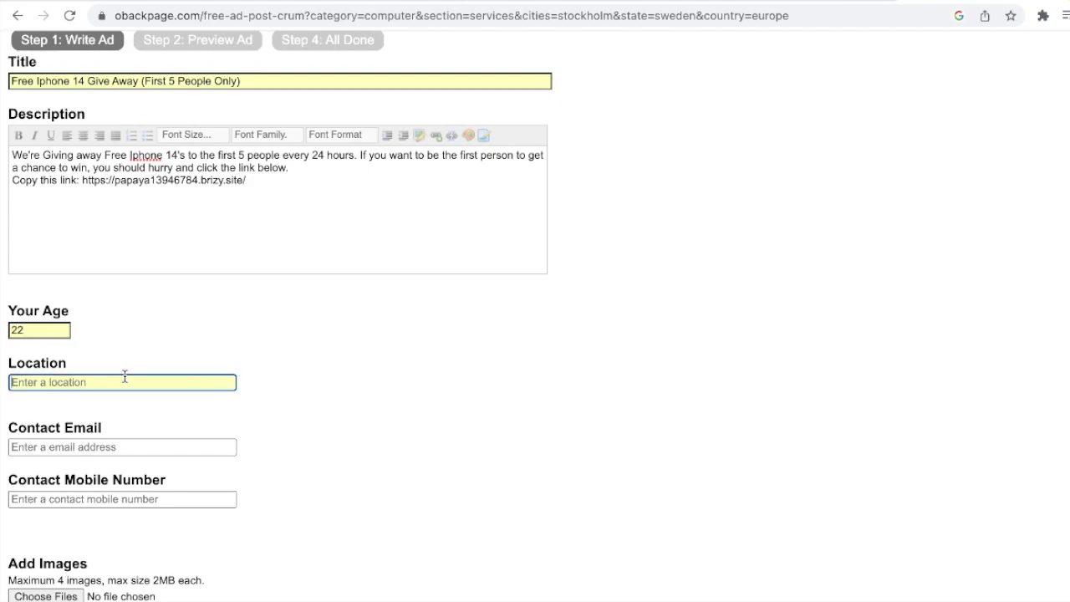
pyautogui.write('stockholm')
pyautogui.scroll(-1, 121, 326)
pyautogui.click(92, 435)
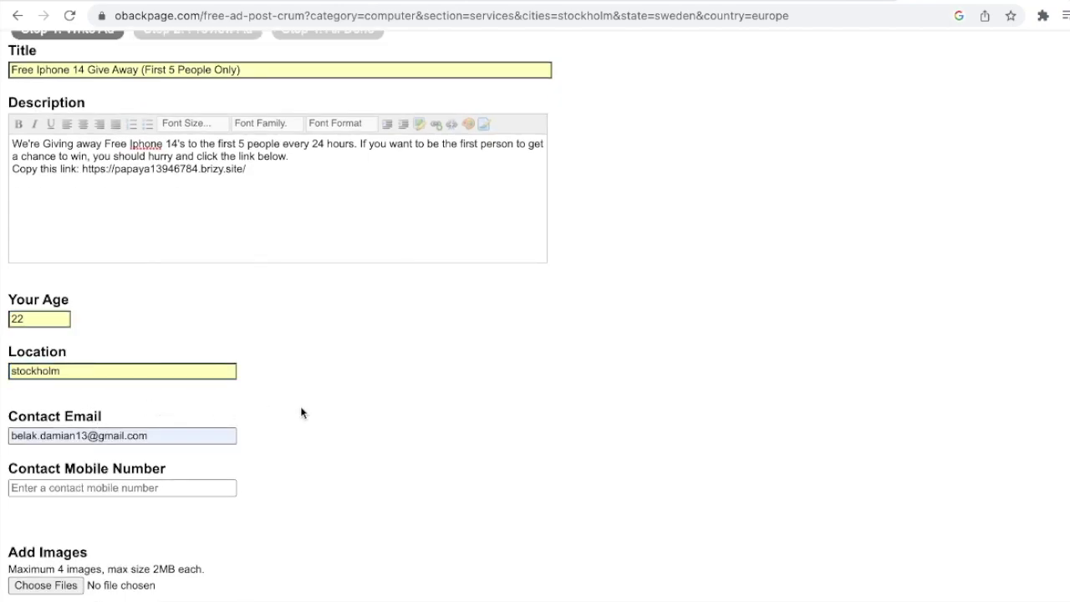
# Step: Attach the black iPhone 14 PNG image to the ad
pyautogui.scroll(-2, 225, 413)
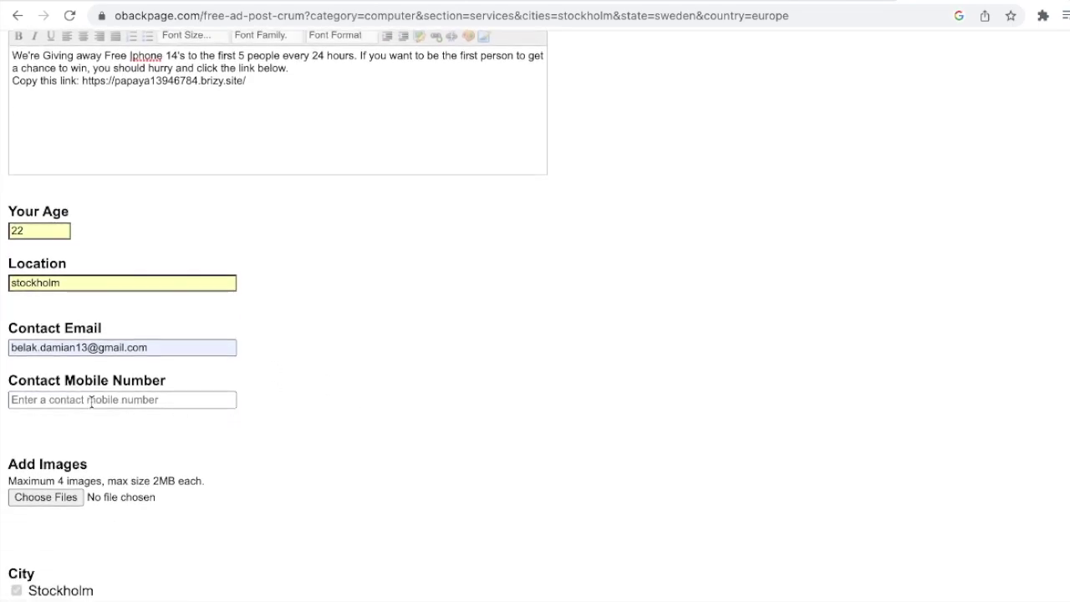
pyautogui.scroll(-1, 306, 393)
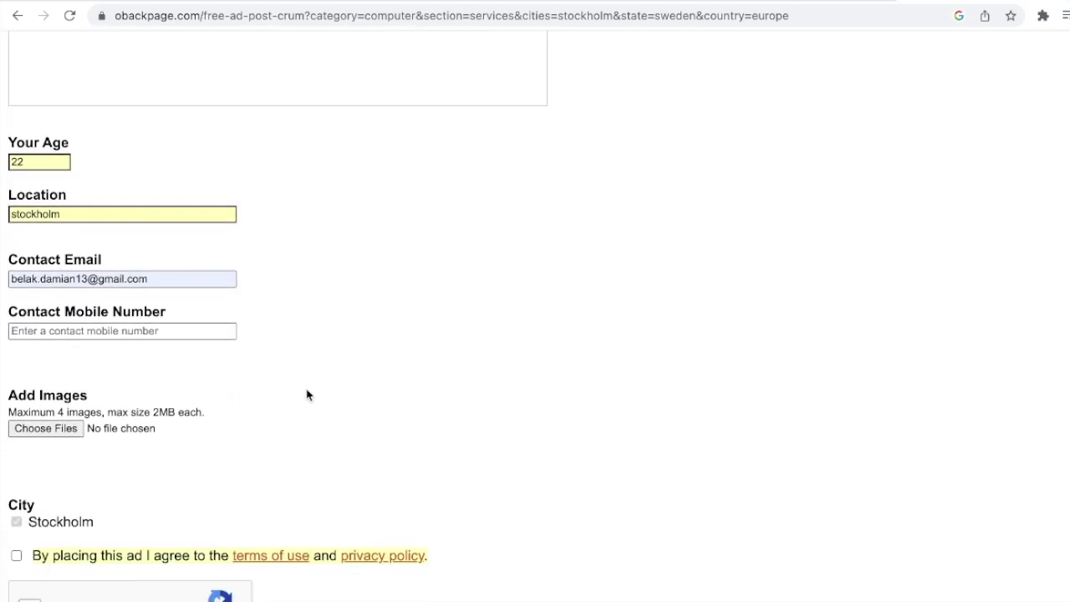
pyautogui.click(74, 428)
pyautogui.click(299, 189)
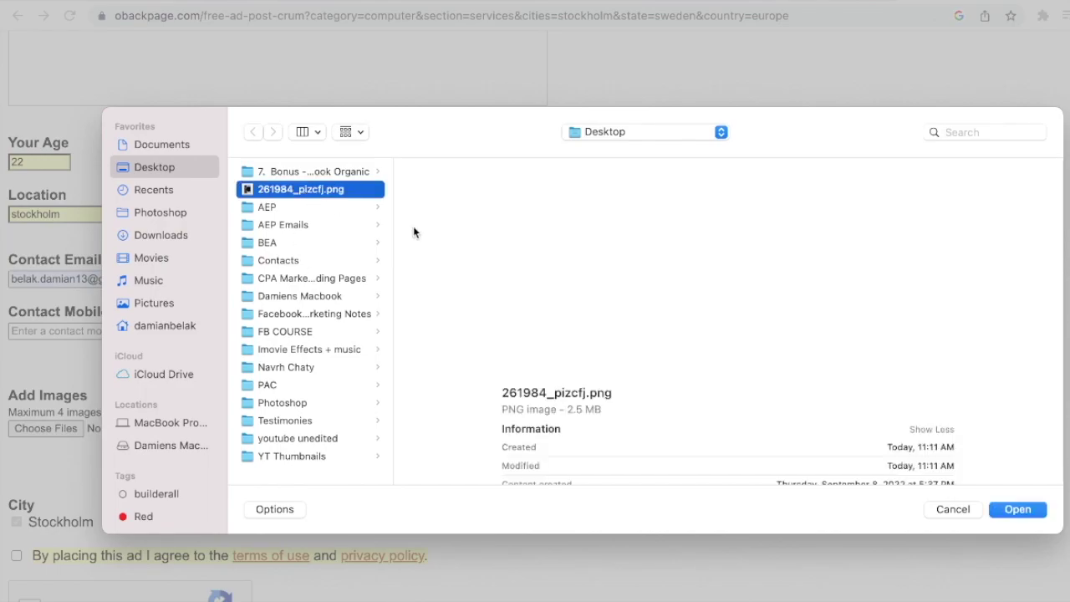
pyautogui.click(1009, 510)
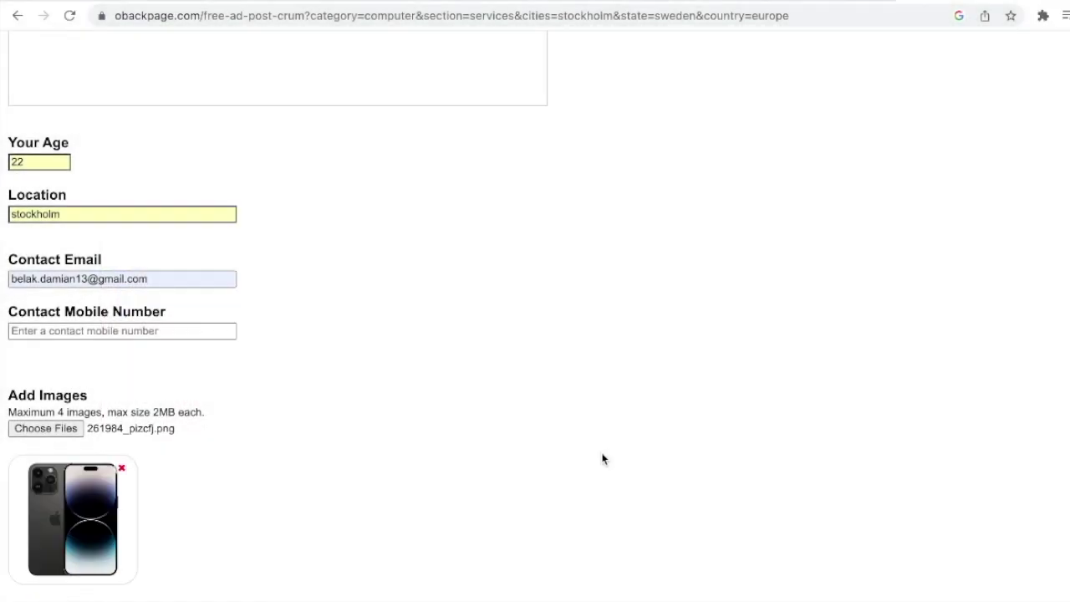
pyautogui.scroll(-4, 602, 459)
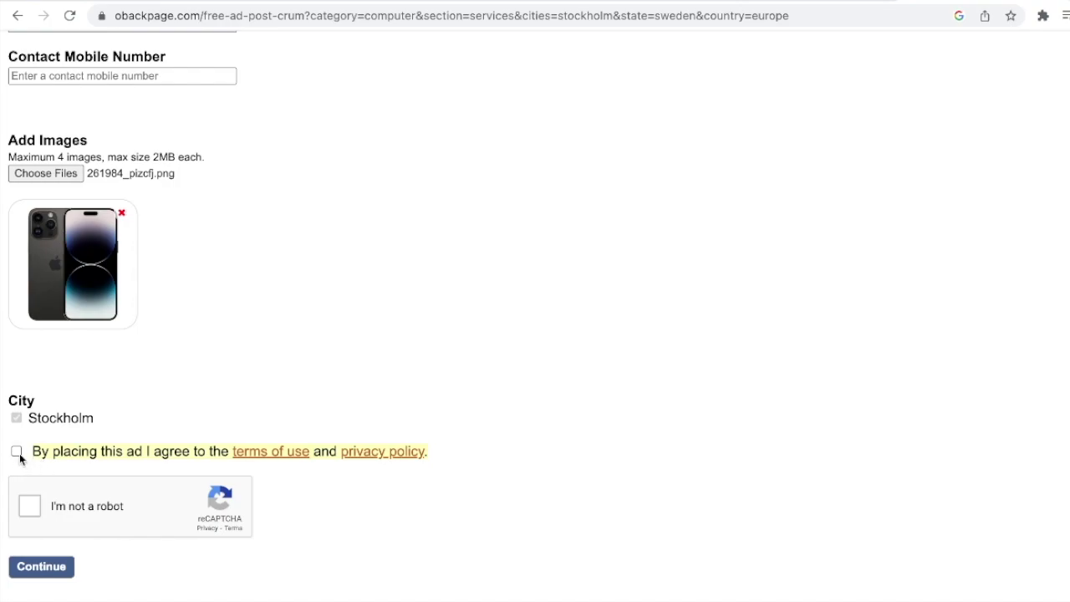
# Step: Accept the terms of use, pass the reCAPTCHA check, and submit the ad
pyautogui.click(17, 451)
pyautogui.click(30, 506)
pyautogui.click(53, 572)
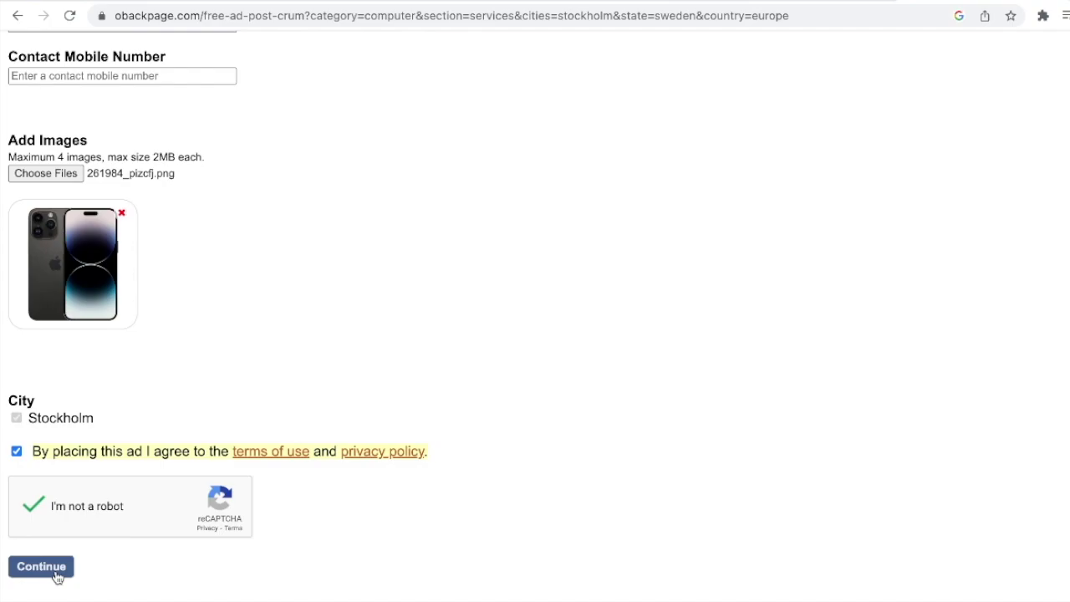